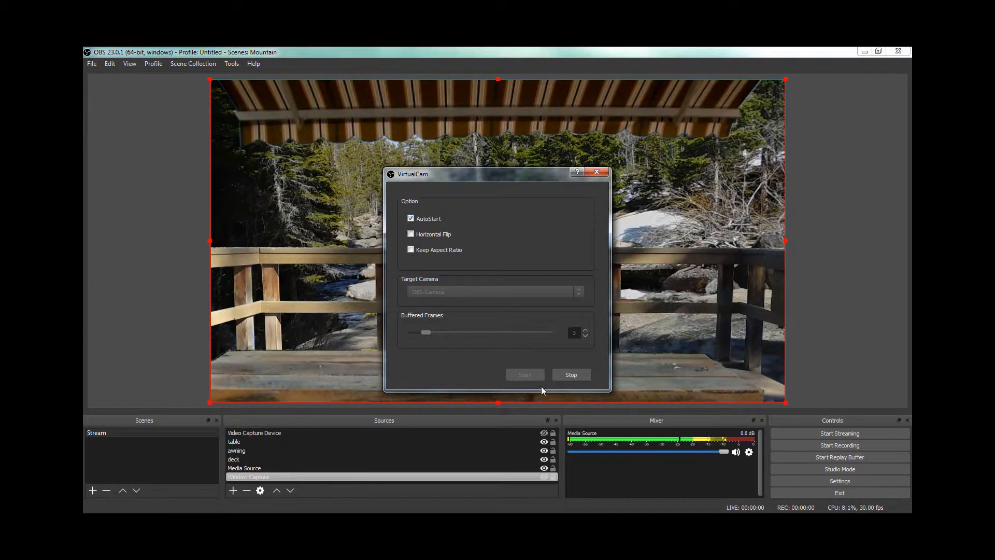
Step: Stop the OBS-Camera virtual camera output, start it once more, stop it again, and close the VirtualCam settings
left_click(576, 372)
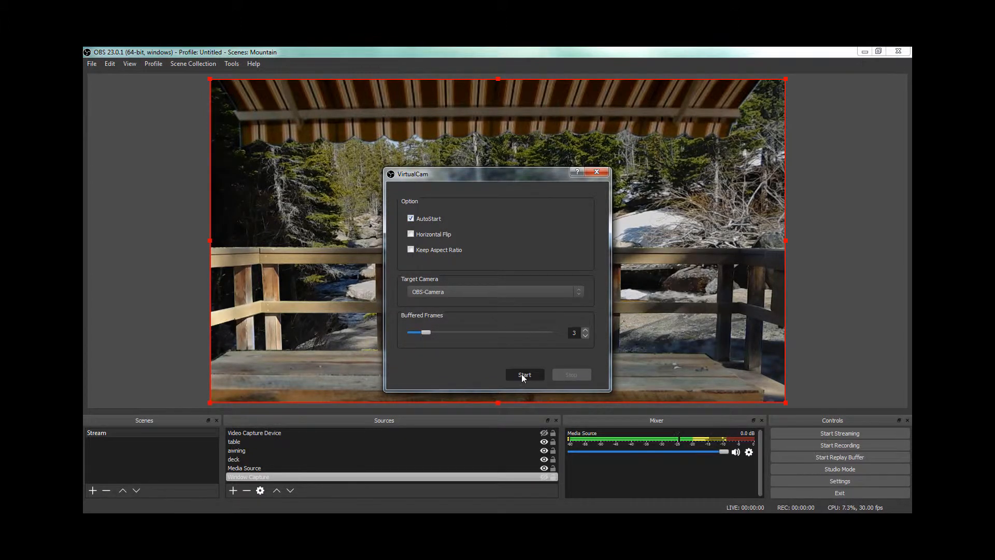
left_click(522, 376)
left_click(563, 373)
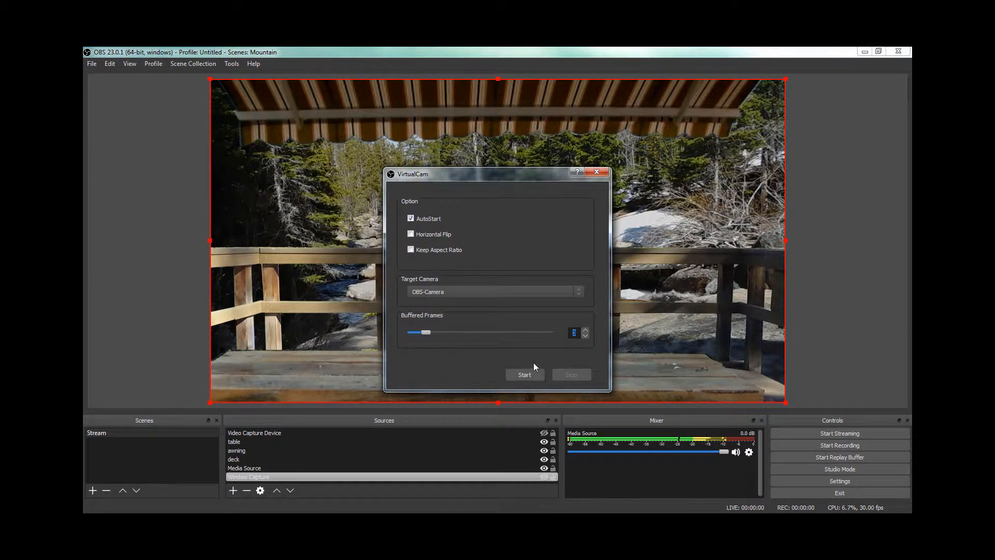
left_click(597, 172)
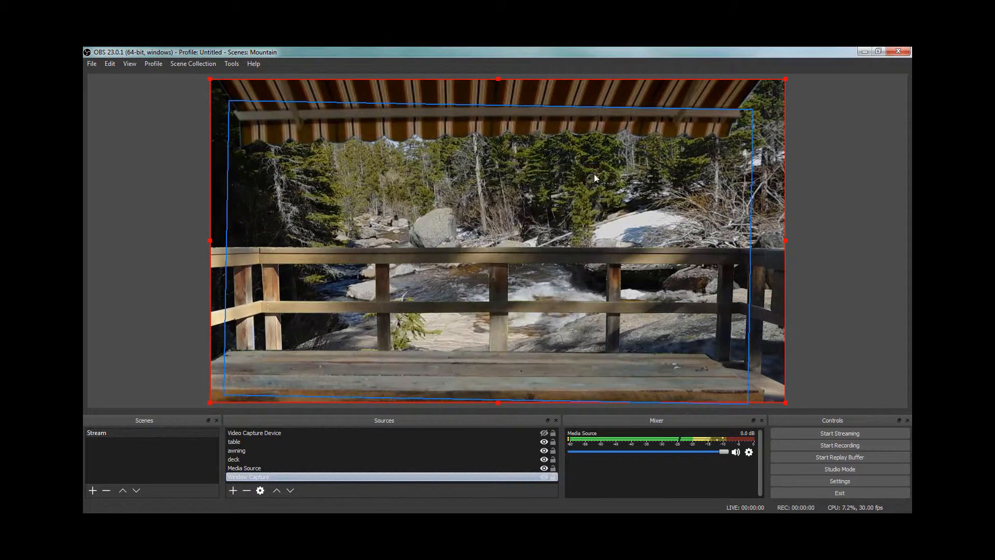
Step: Try enabling the NDI Main Output named OBS, switch it off again, and accept the NDI output settings
left_click(232, 63)
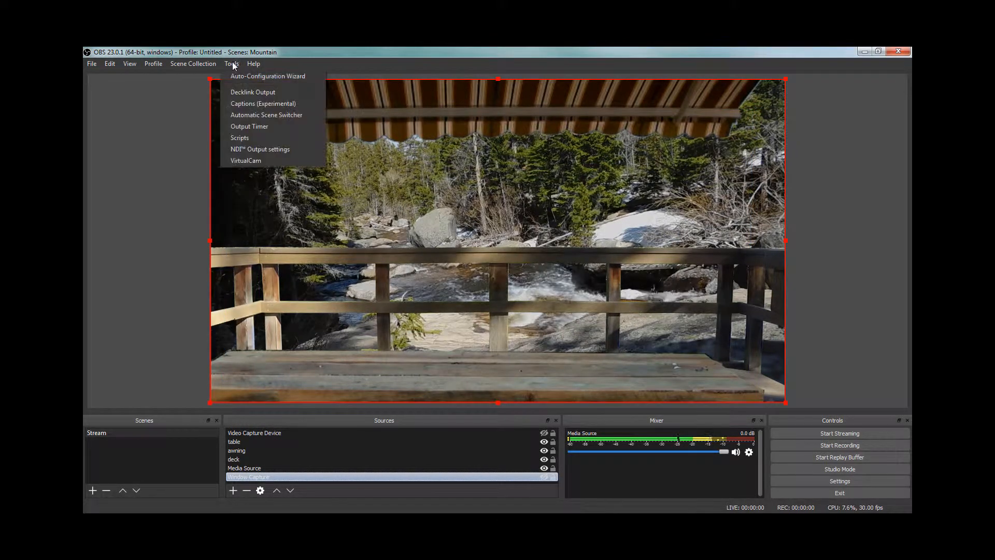
left_click(238, 149)
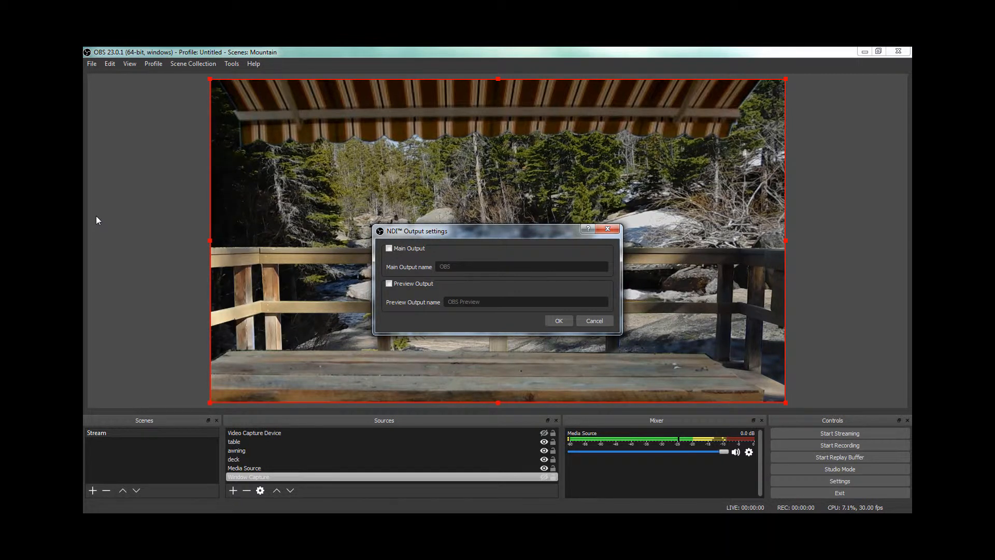
left_click(388, 248)
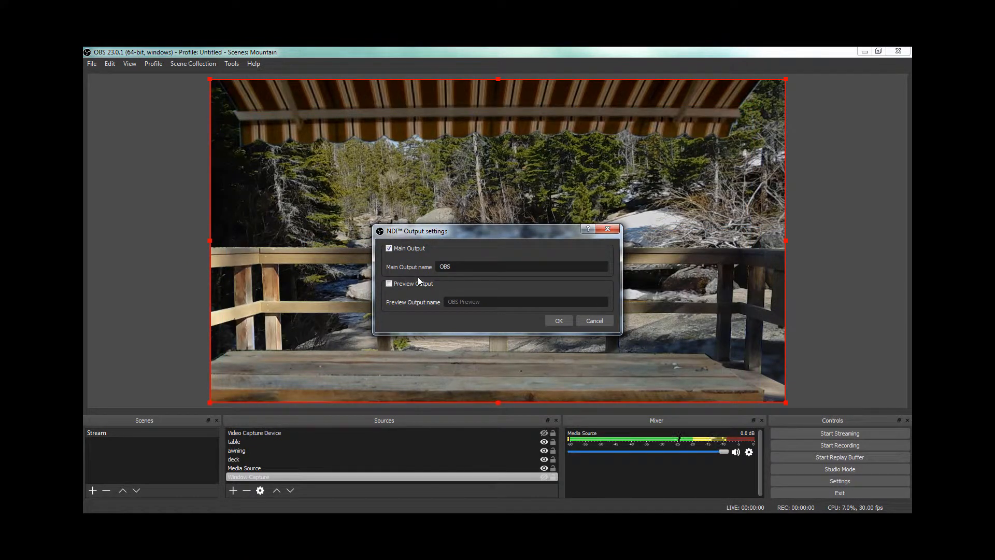
left_click(391, 248)
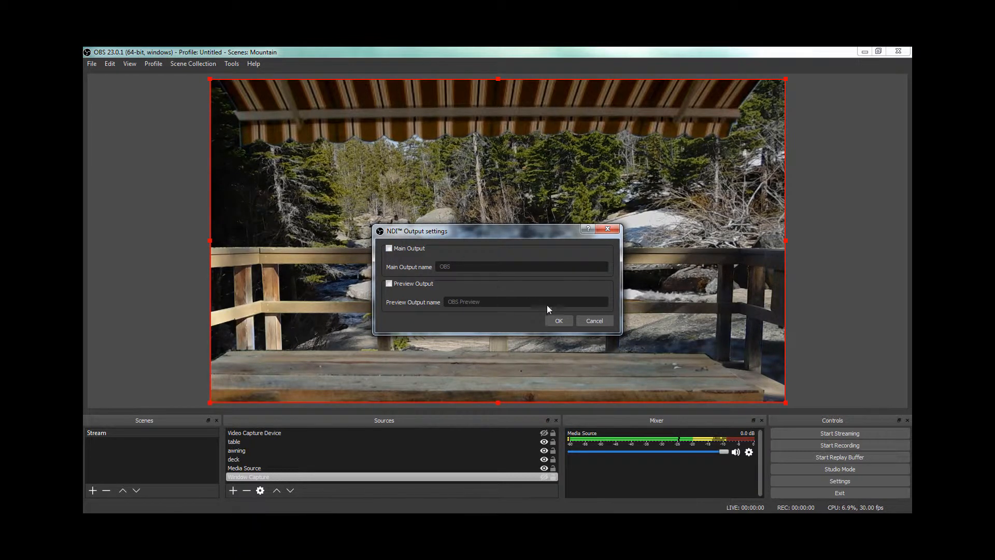
left_click(559, 321)
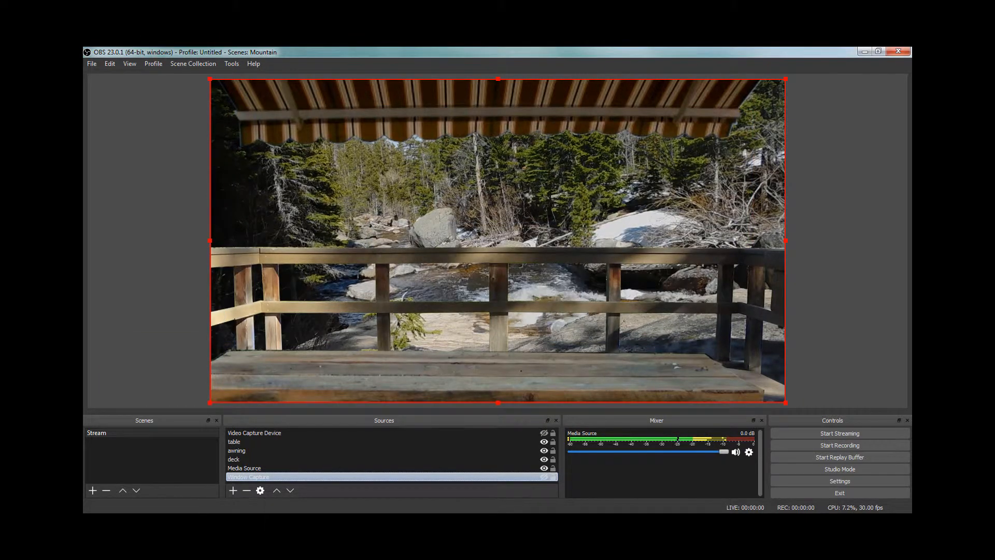
Step: Switch to Skype, check the option allowing NDI usage in the advanced calling settings, and return to OBS
key("alt+Tab")
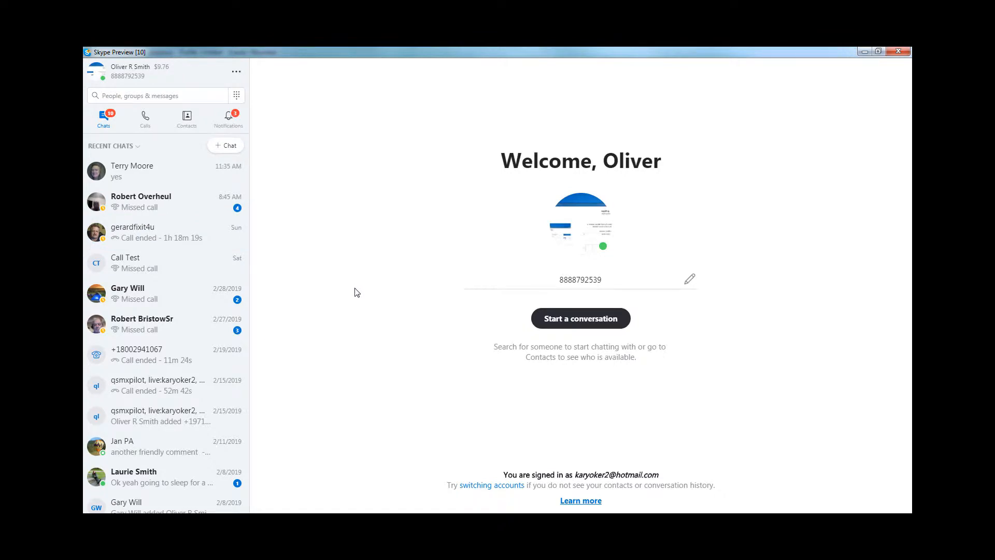
left_click(238, 73)
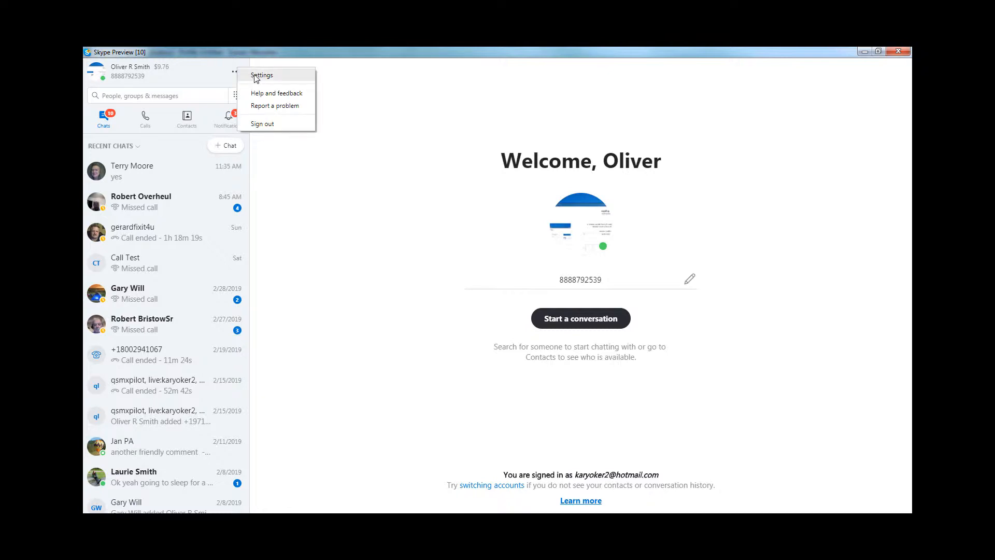
left_click(255, 77)
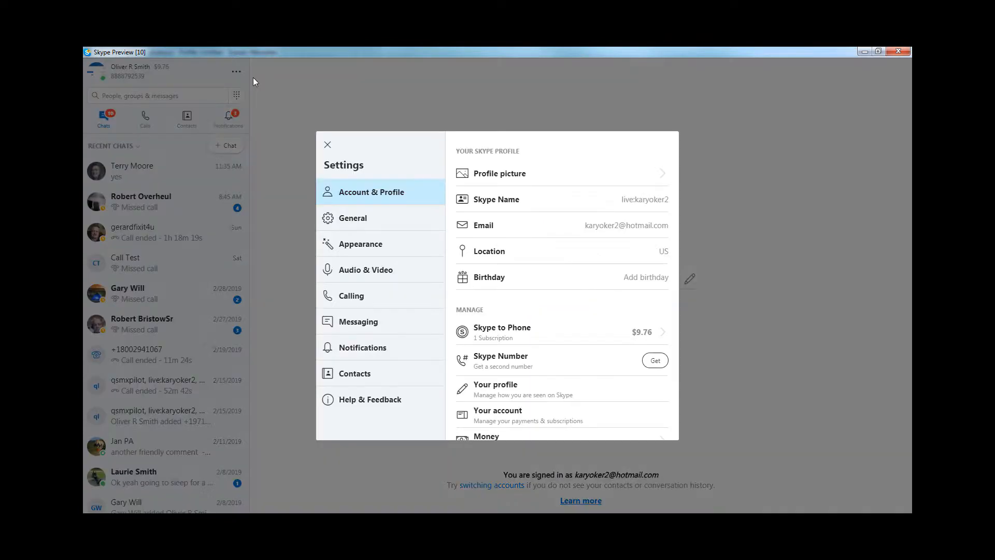
left_click(353, 297)
left_click(466, 343)
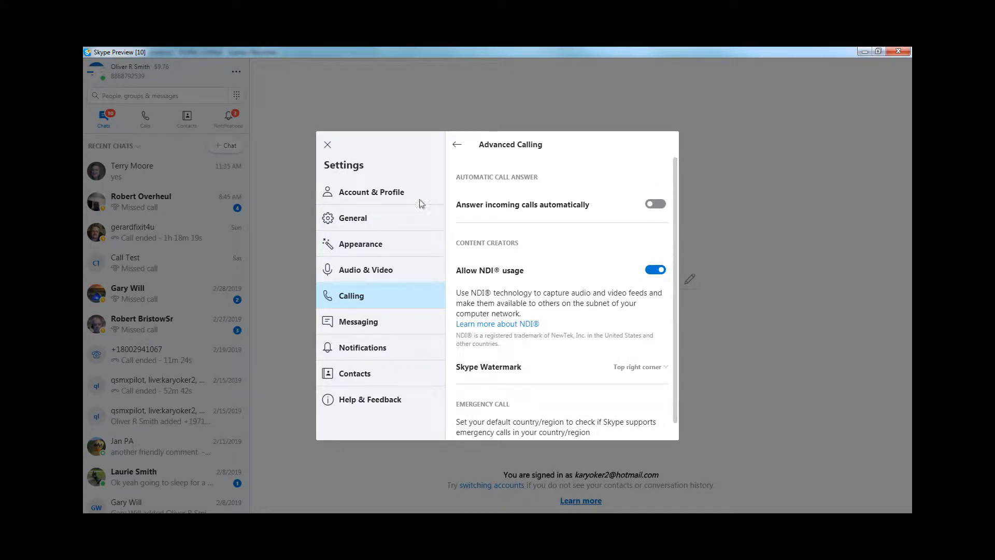
left_click(328, 145)
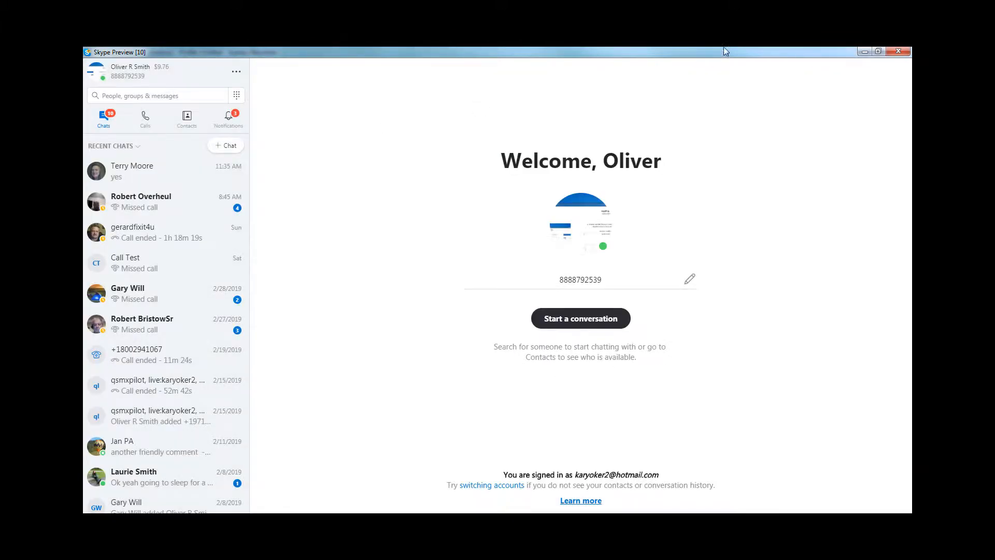
left_click(864, 52)
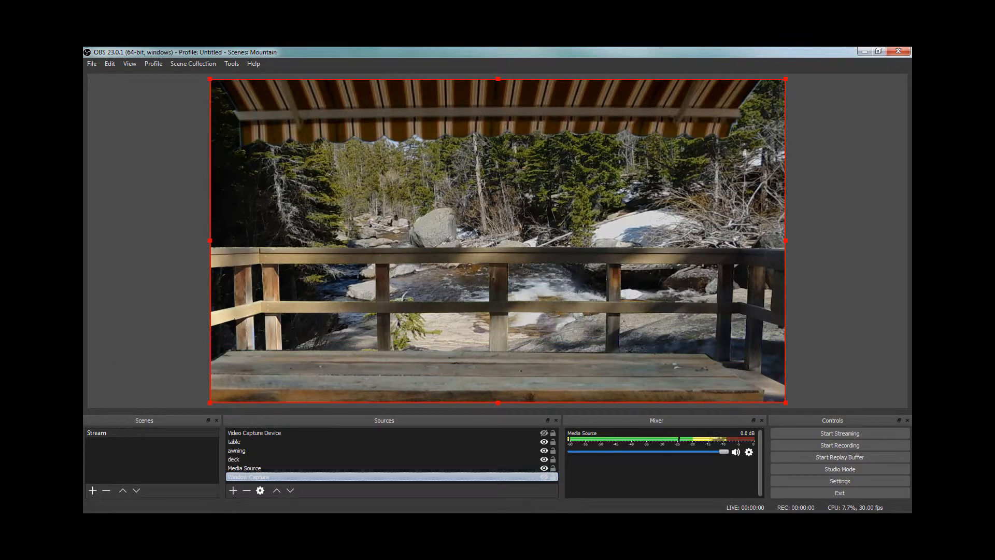
Step: Switch to GIMP, show the lake.png layer, and delete a polygonal Free Select area above the picnic table's edge from it
key("alt+Tab")
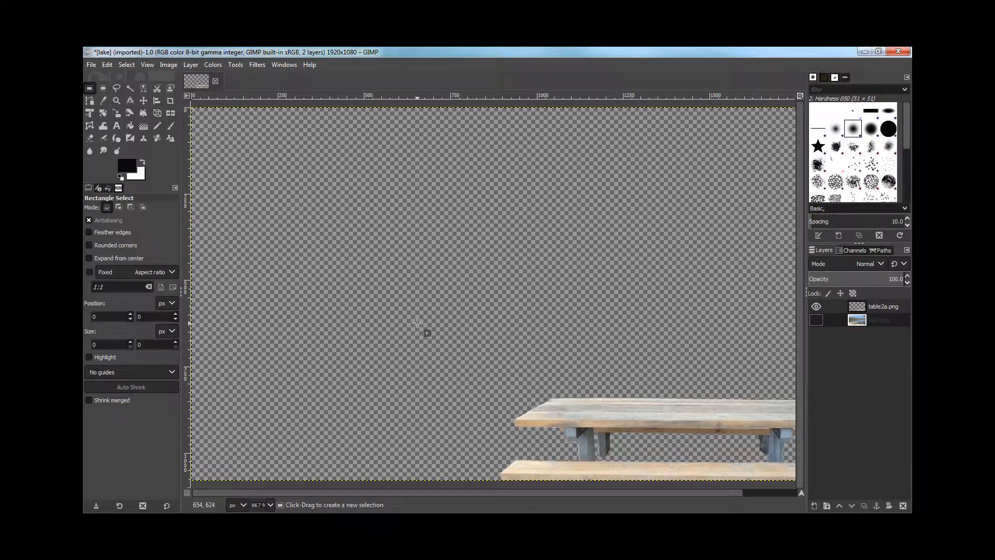
left_click(816, 320)
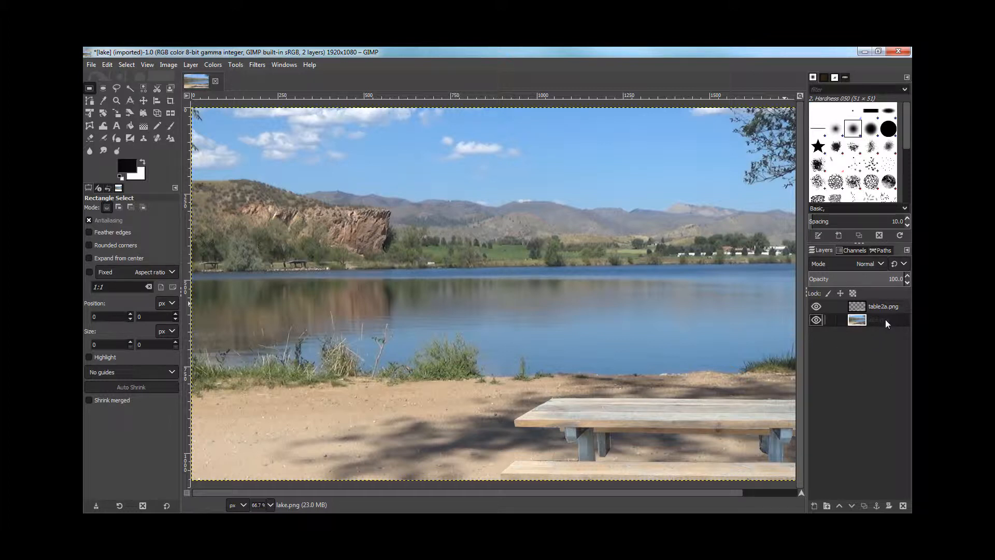
left_click(117, 89)
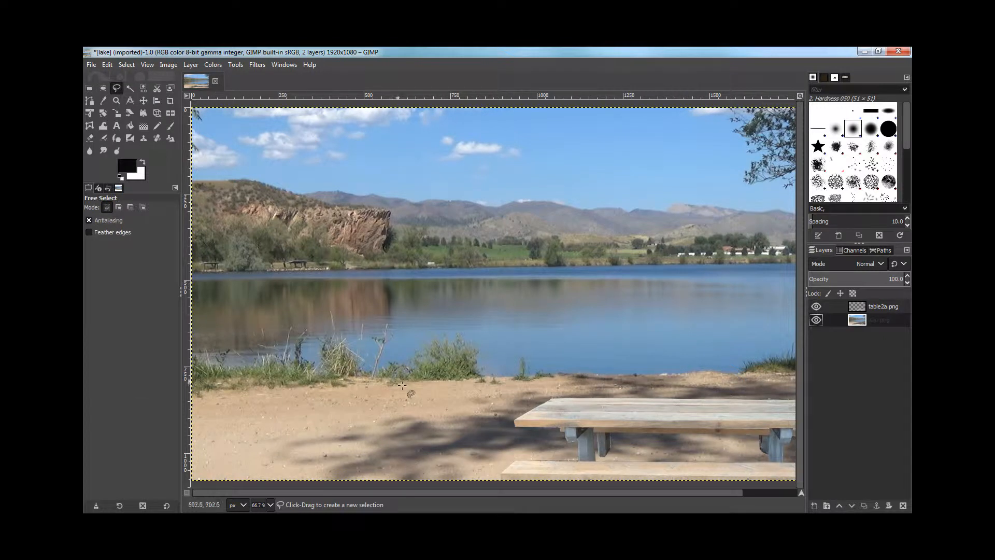
left_click(516, 418)
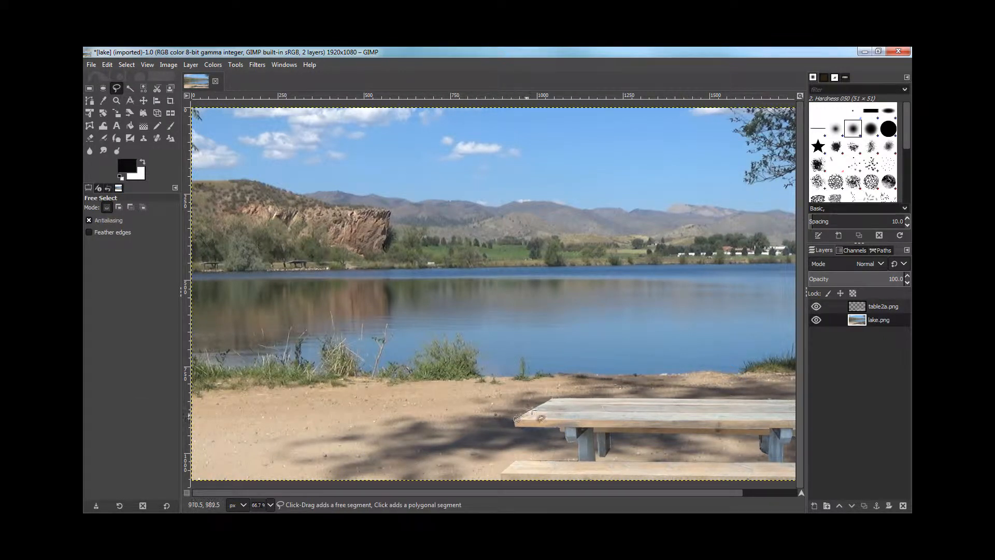
left_click(555, 397)
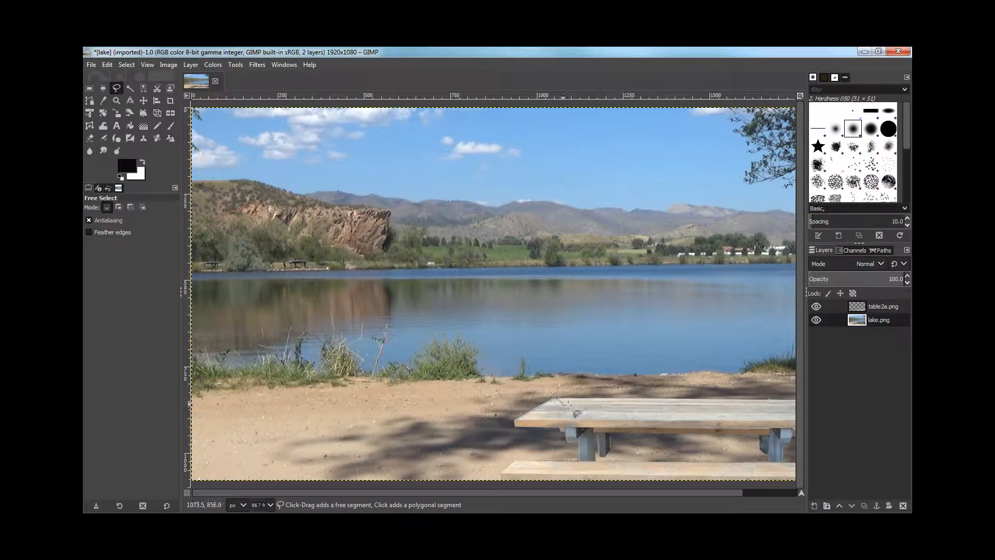
left_click(747, 398)
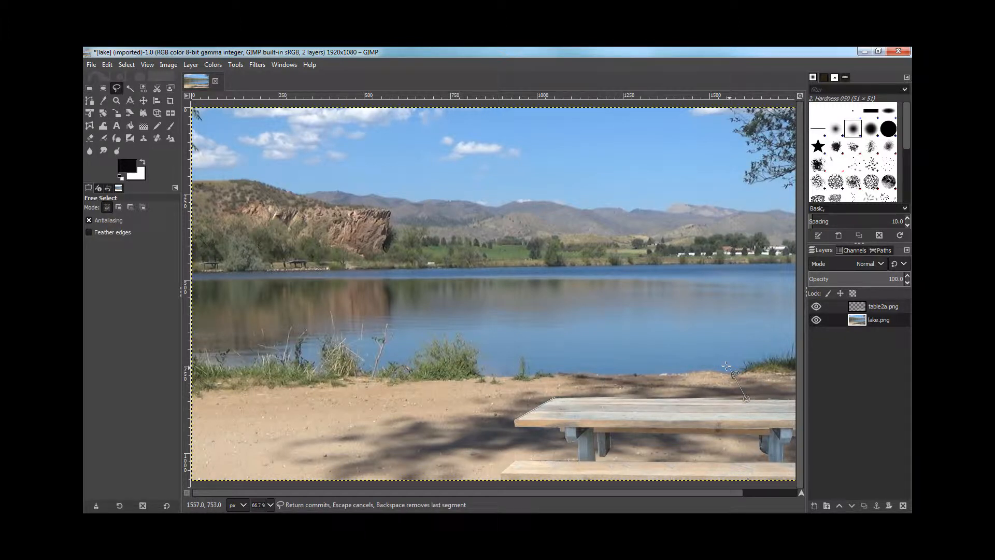
left_click(513, 247)
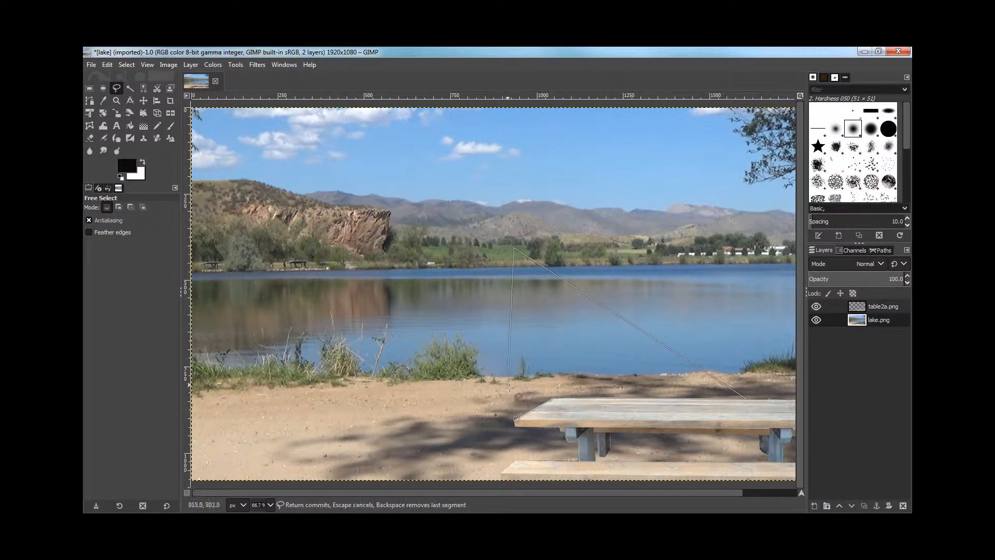
left_click(517, 418)
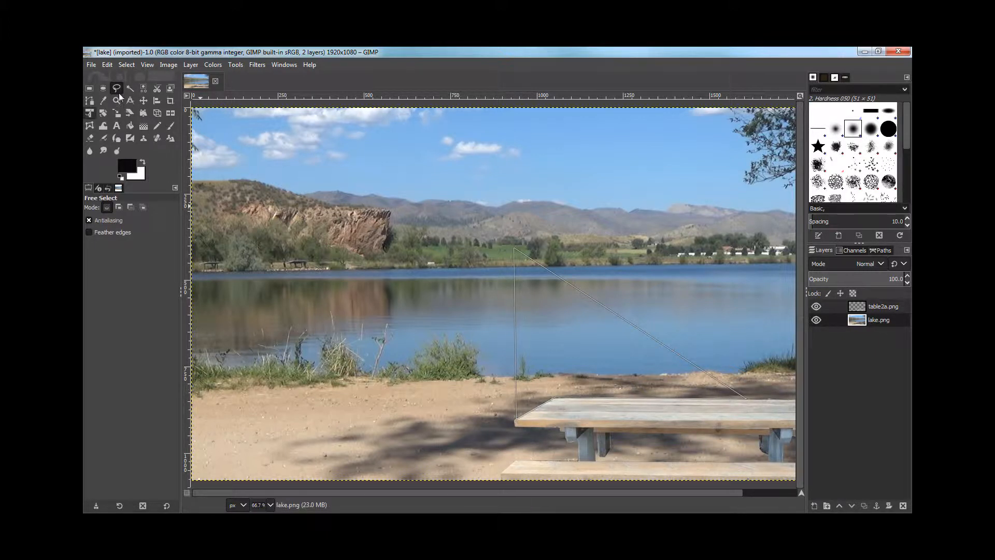
left_click(90, 89)
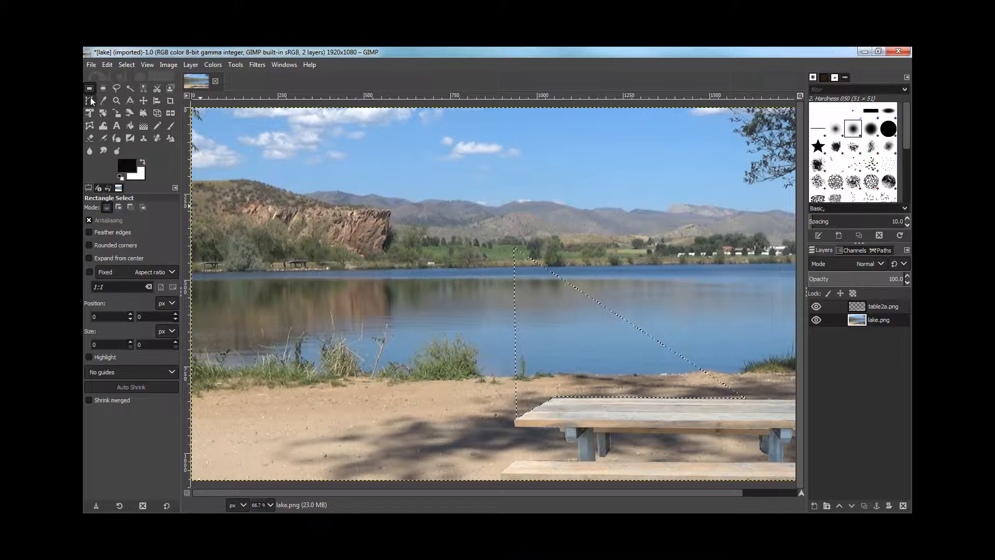
key("Delete")
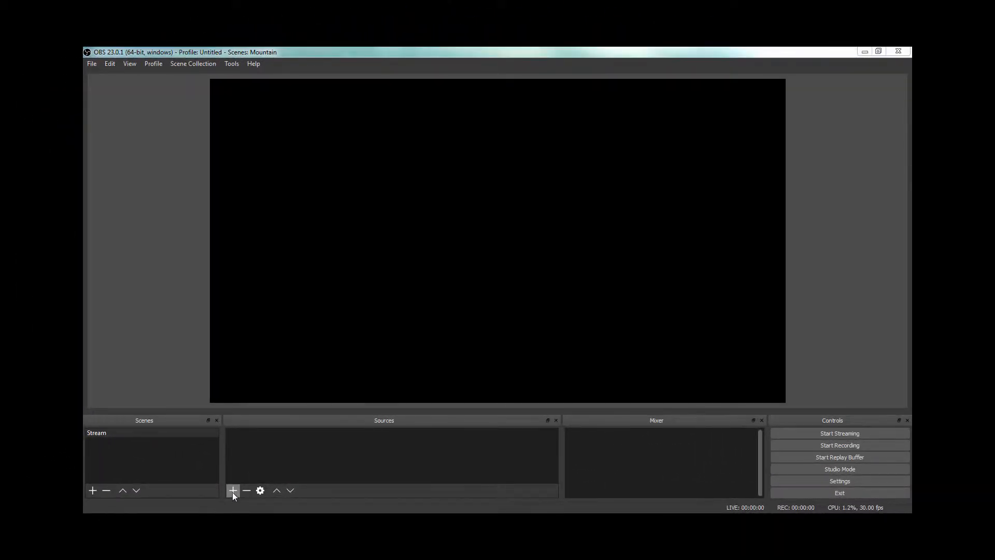
Step: In OBS, add a looping Media Source to the Stream scene using the local file C:/!!!TUTORIAL/pack/falls.mp4
left_click(233, 490)
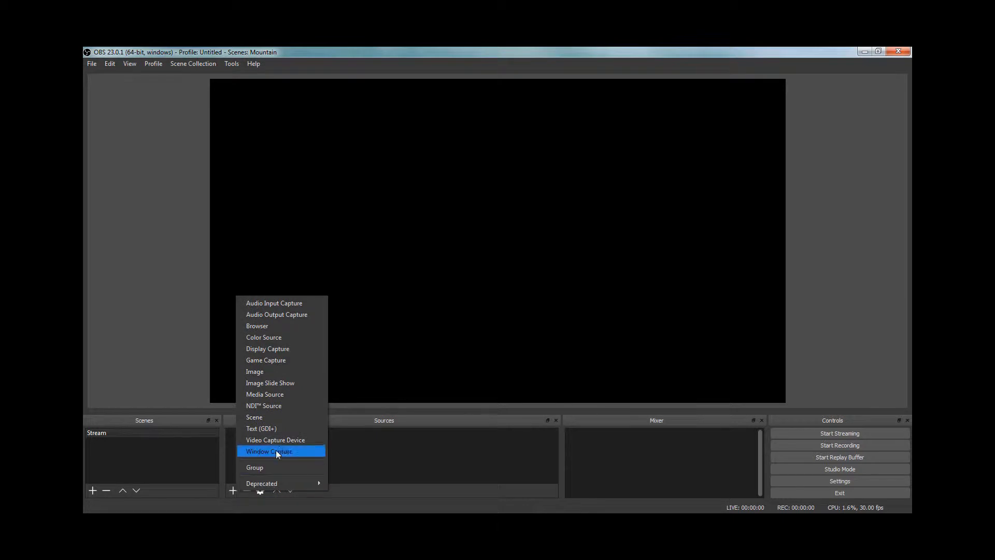
left_click(278, 394)
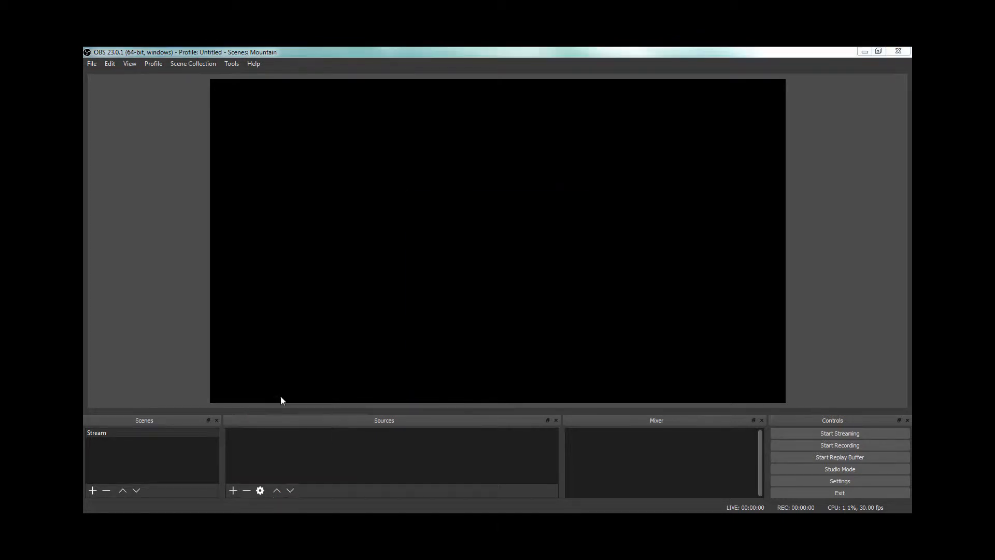
left_click(521, 357)
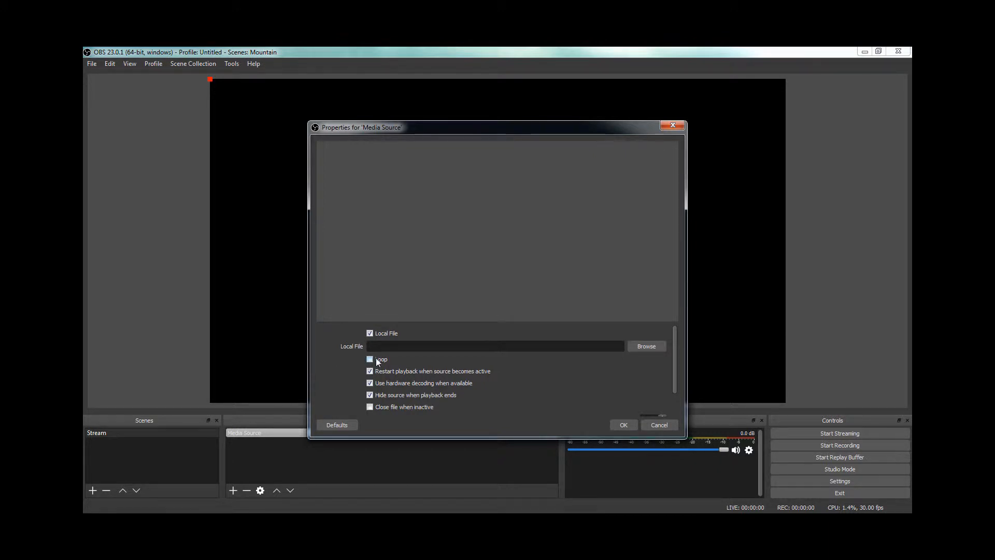
left_click(648, 347)
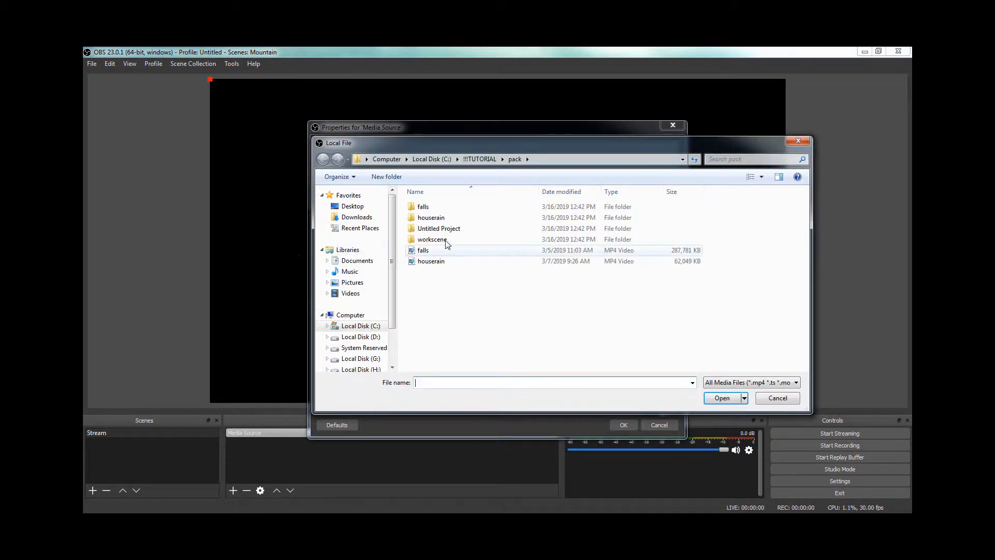
left_click(435, 251)
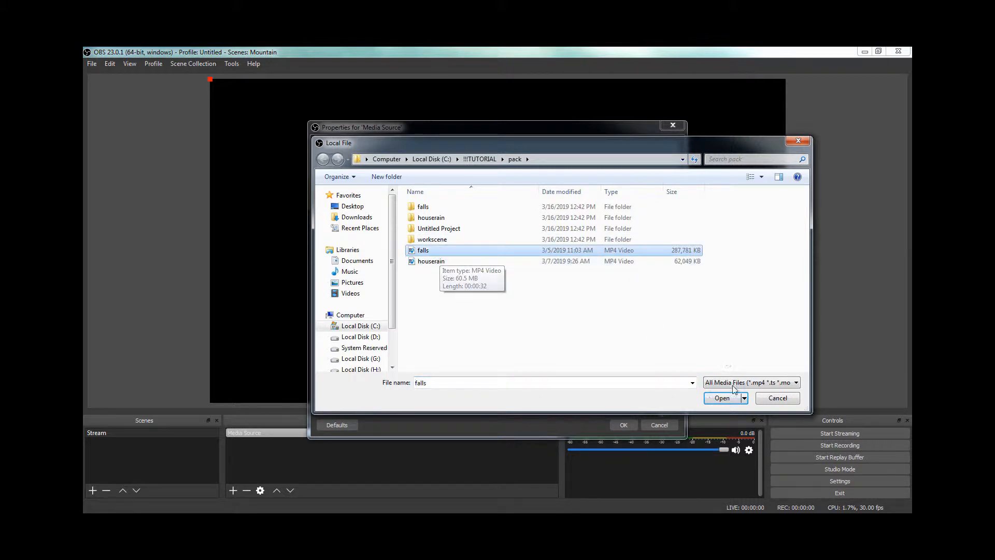
left_click(718, 398)
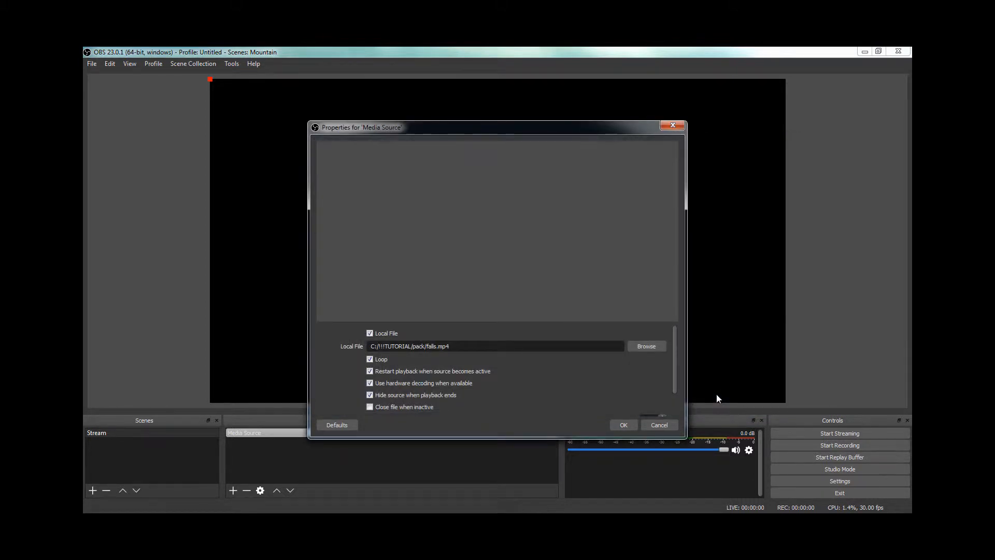
left_click(623, 425)
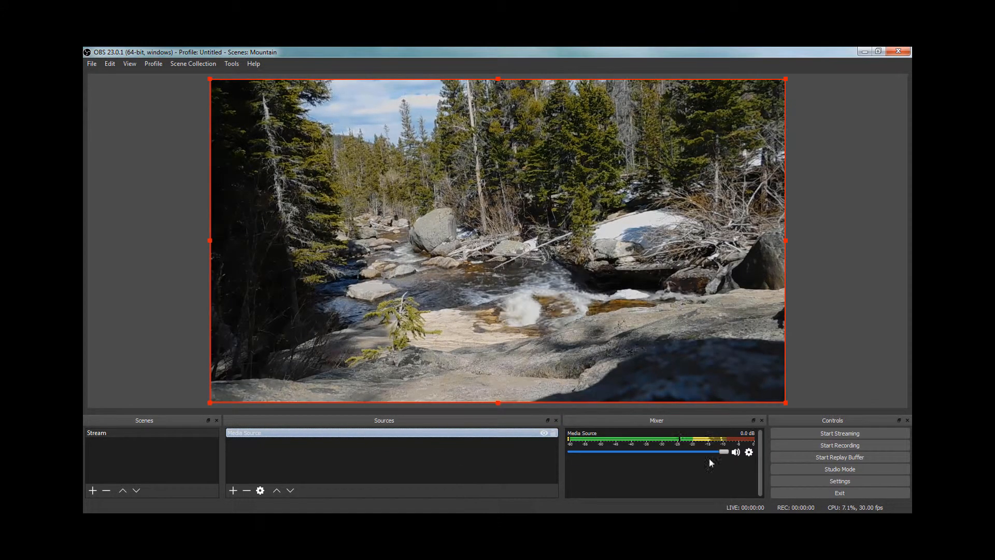
Step: Set the Media Source's audio to Monitor Only (mute output) with track 1 disabled, and lower its volume to about -24.5 dB
left_click(750, 453)
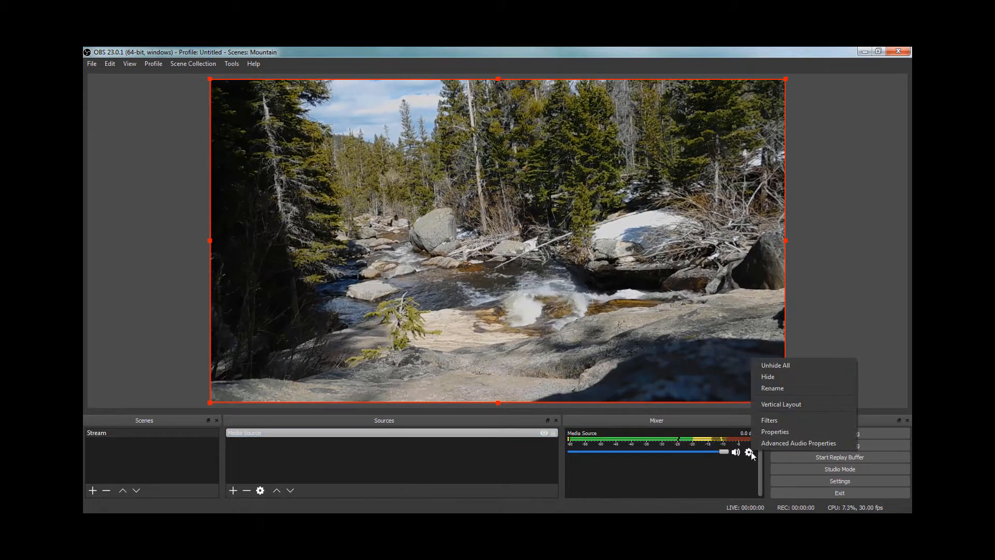
left_click(766, 443)
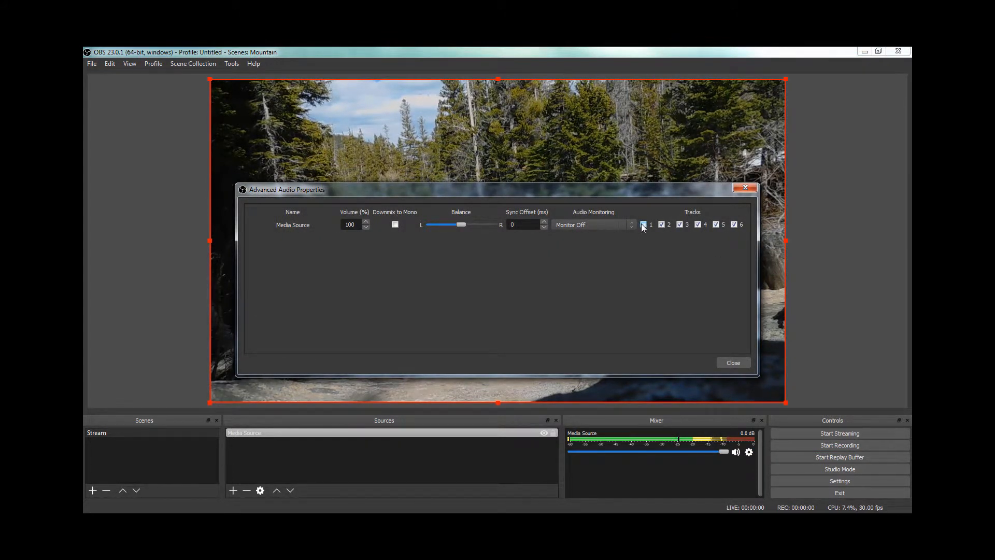
left_click(632, 223)
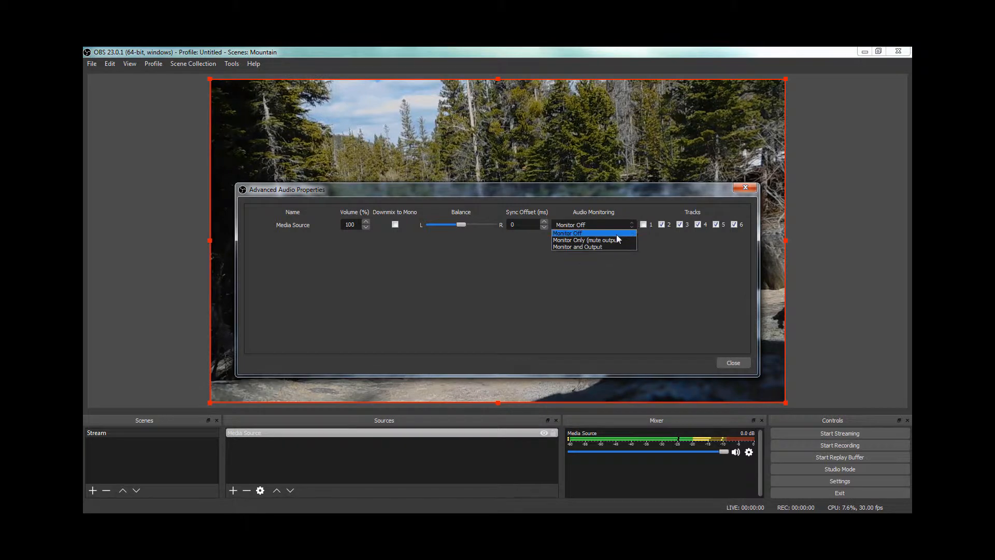
left_click(610, 241)
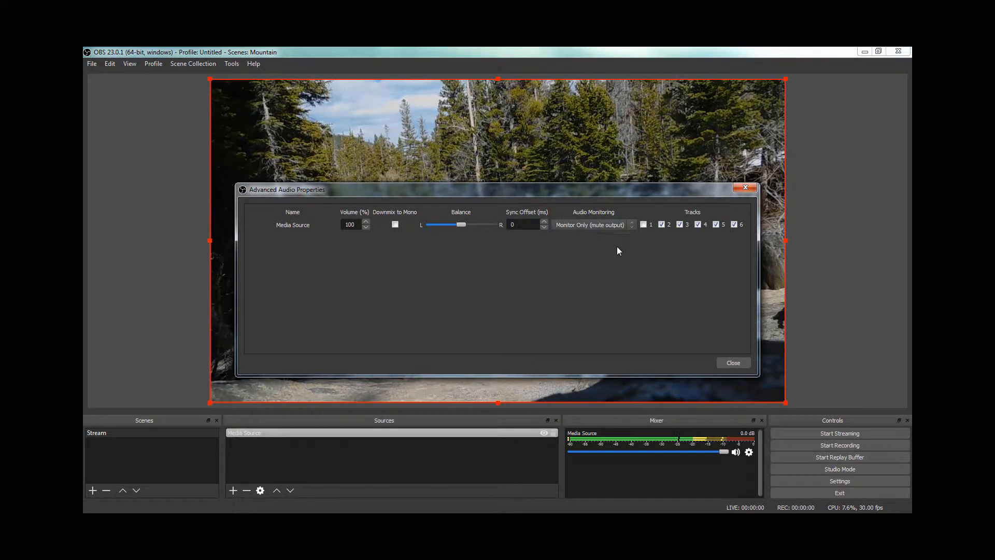
left_click(729, 361)
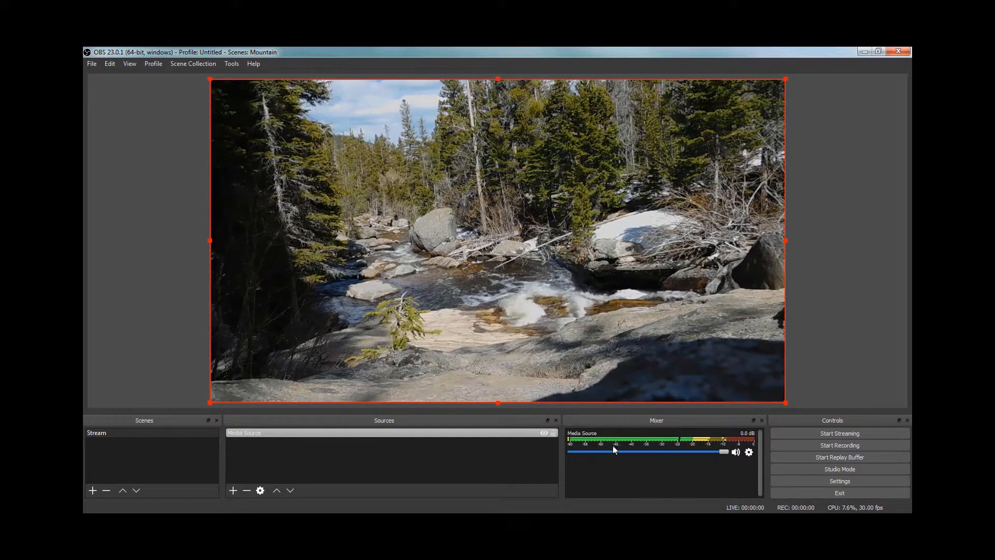
left_click(628, 453)
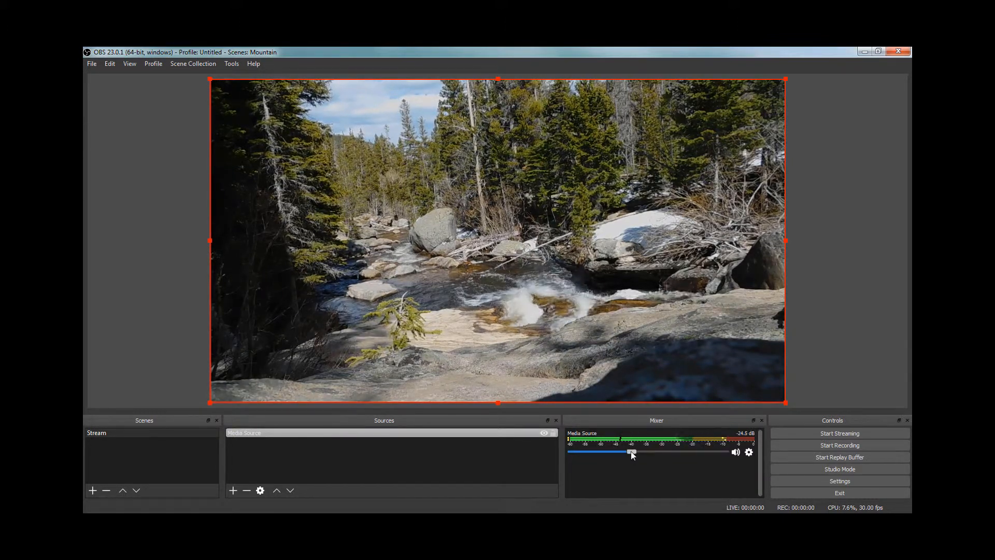
Step: Raise the Media Source's volume to about -22.6 dB and mute it in the mixer
mouse_move(626, 451)
left_mouse_down()
mouse_move(655, 450)
mouse_move(640, 452)
left_mouse_up()
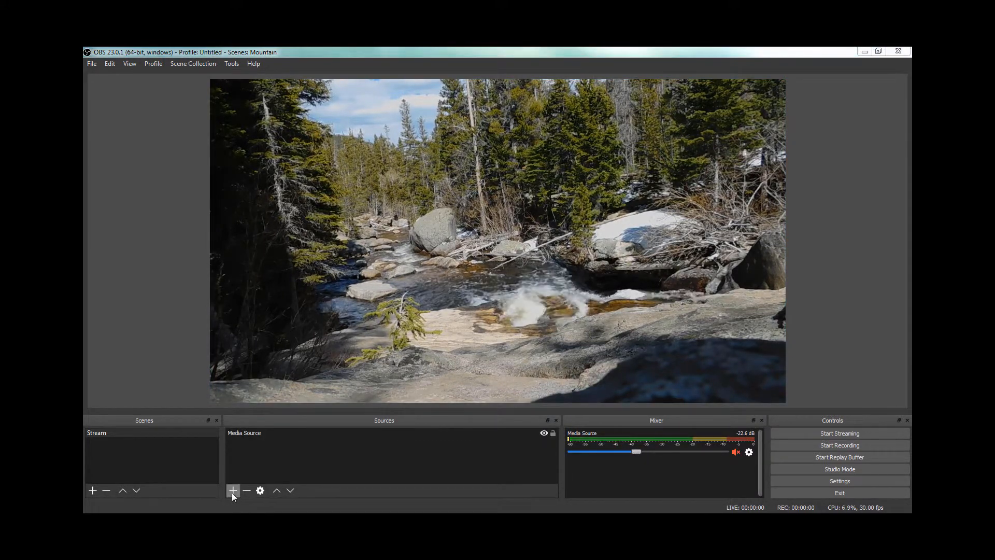
Step: Add a new Image source to the Stream scene using the file shrail from the !!!TUTORIAL/pack folder
left_click(234, 490)
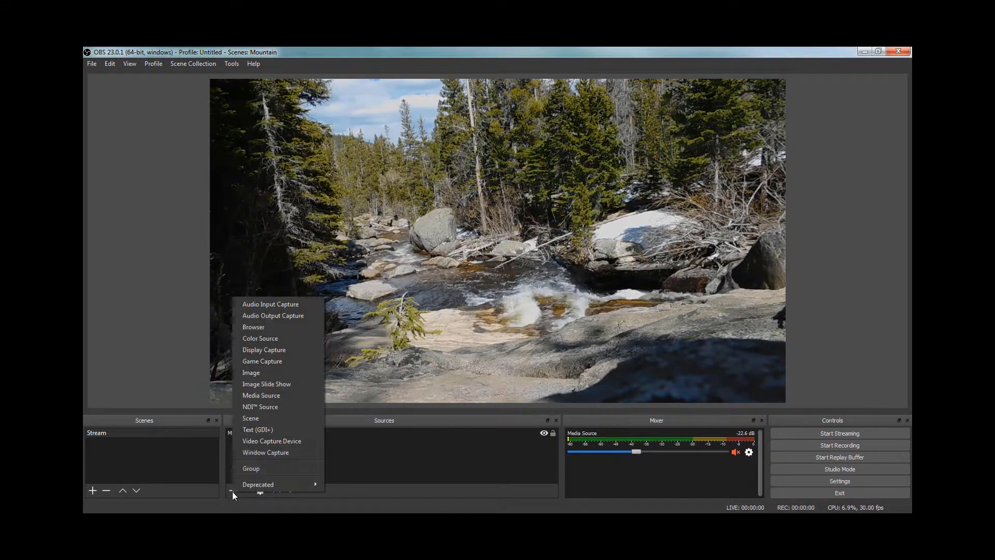
left_click(264, 373)
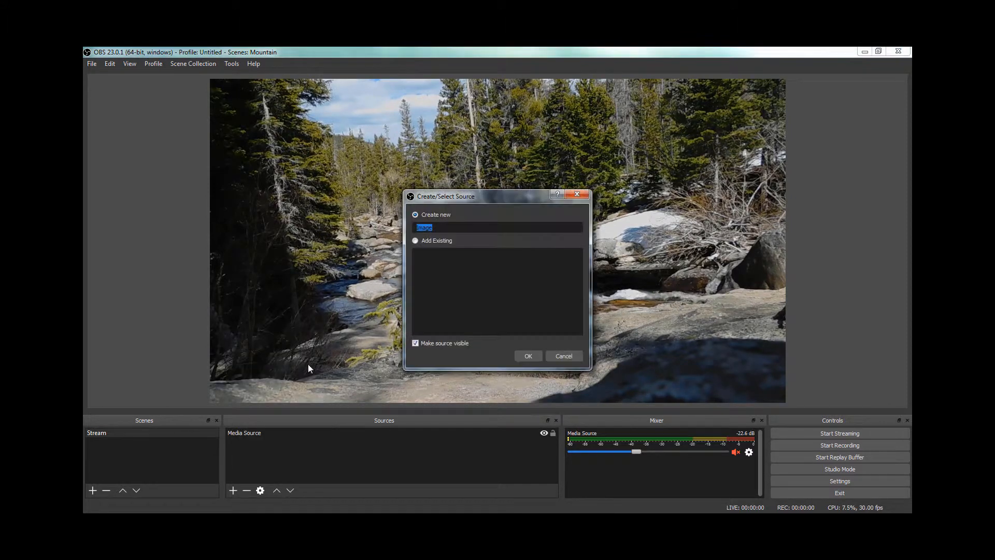
left_click(519, 357)
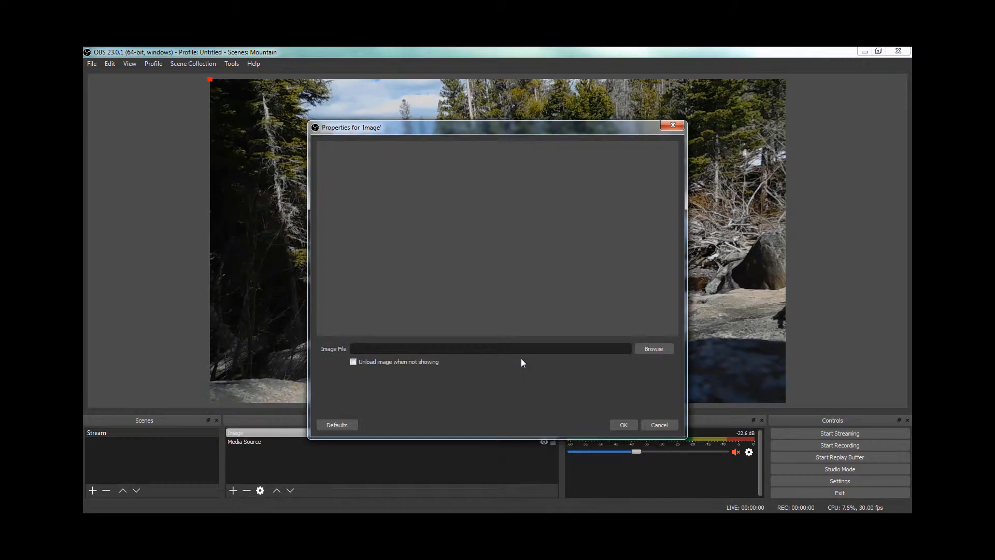
left_click(648, 349)
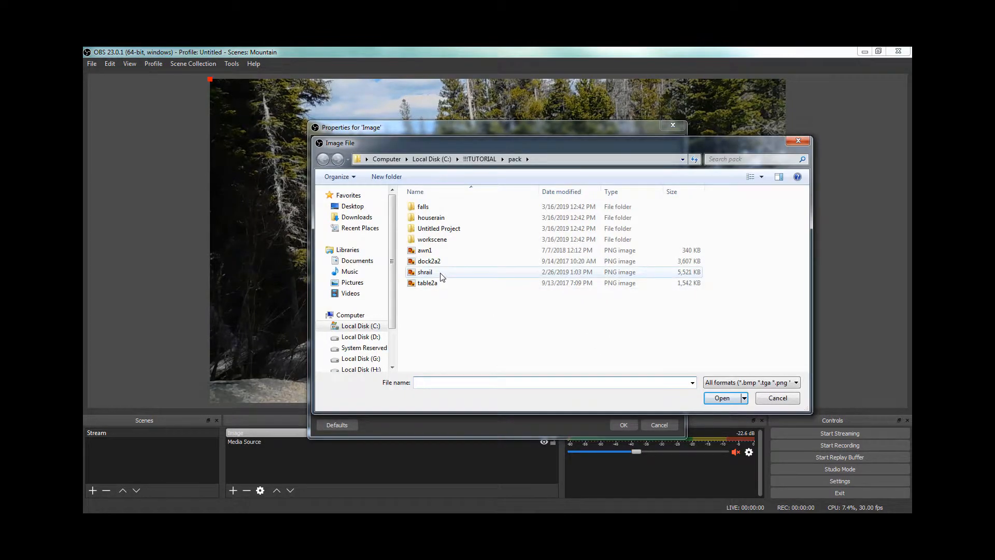
left_click(720, 398)
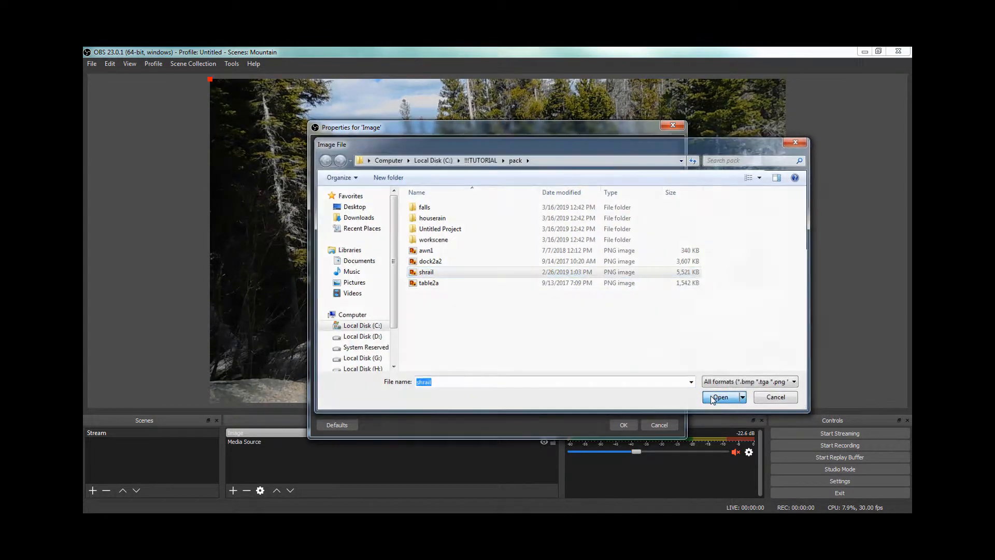
left_click(622, 425)
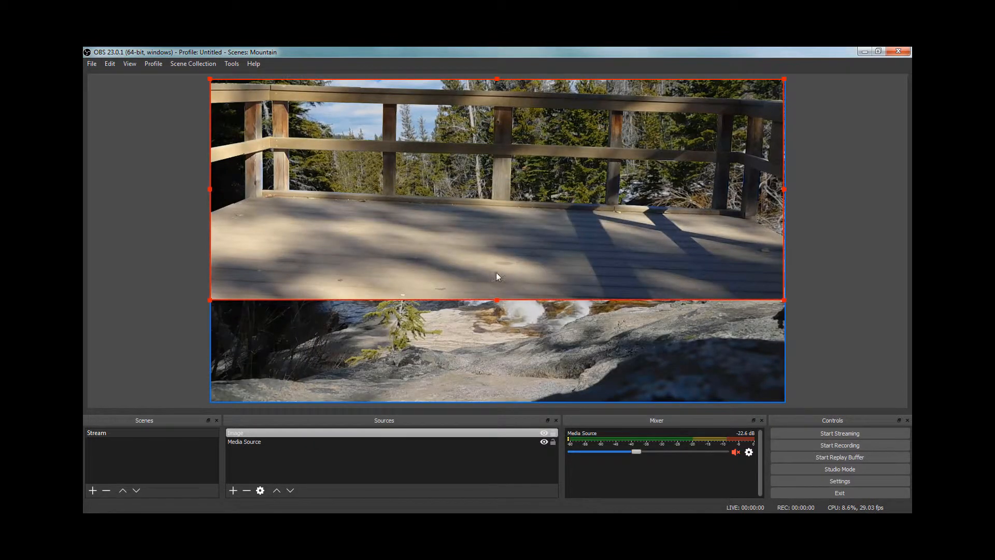
Step: Move the railing image down to a vertical position of about 221 and set its rotation to -1.70
left_click_drag(488, 251, 483, 315)
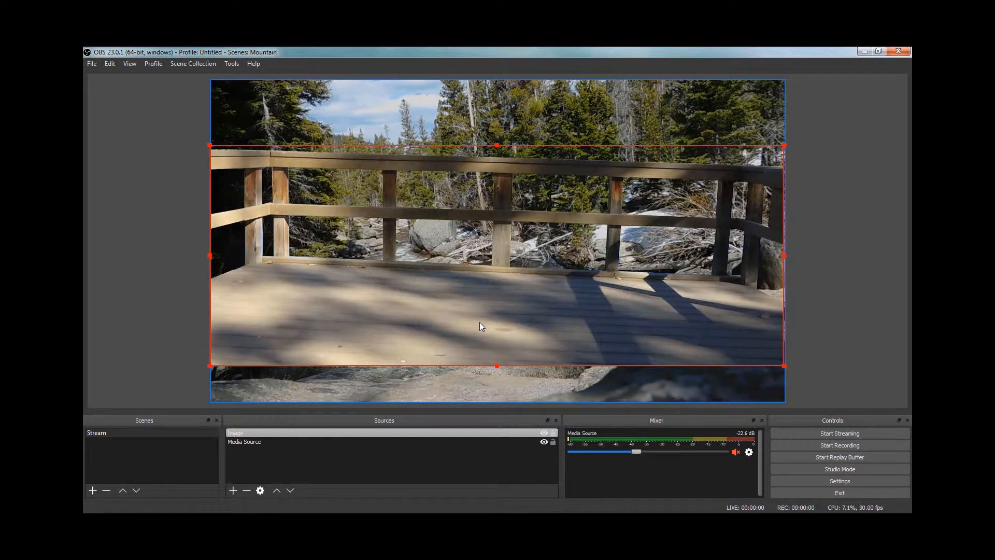
right_click(399, 431)
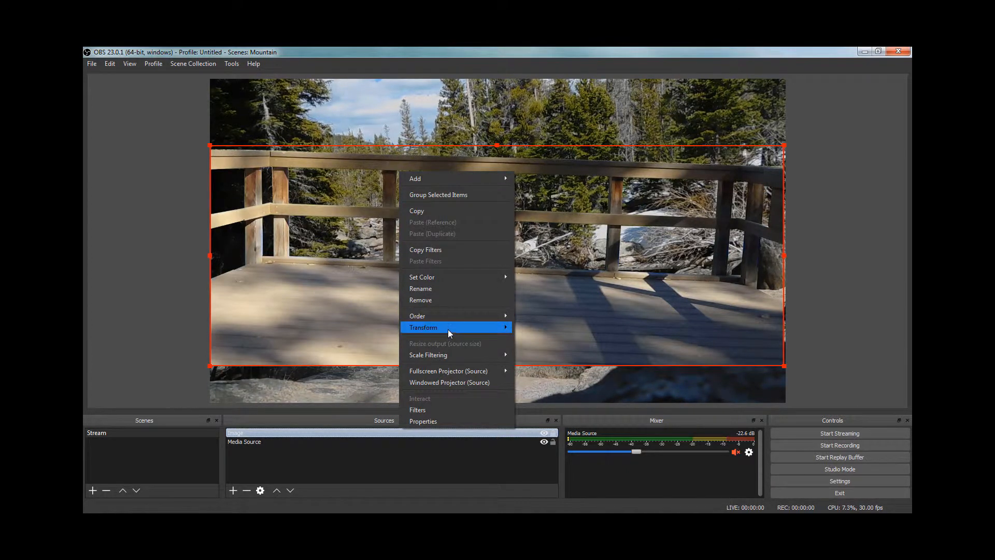
mouse_move(447, 327)
left_click(539, 328)
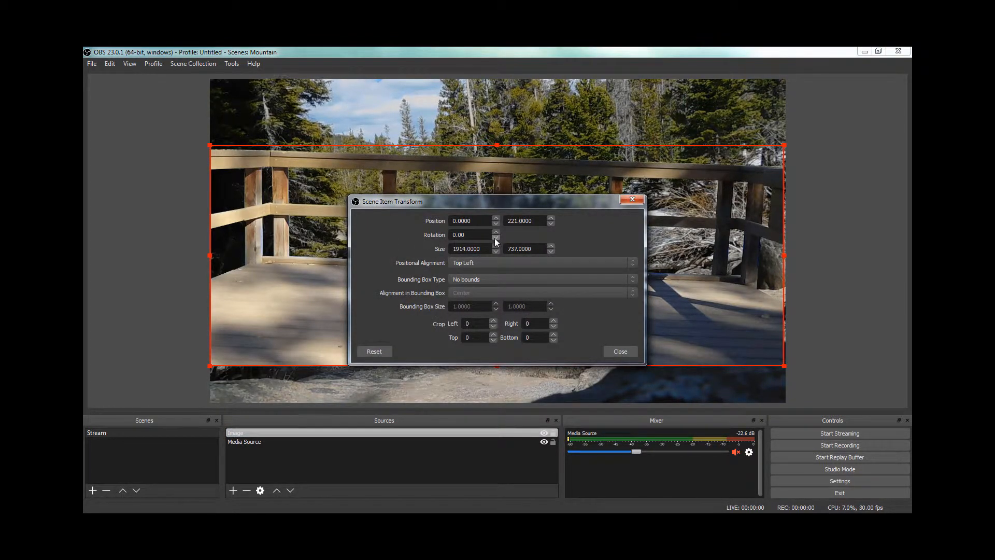
scroll(495, 236, "down", 8)
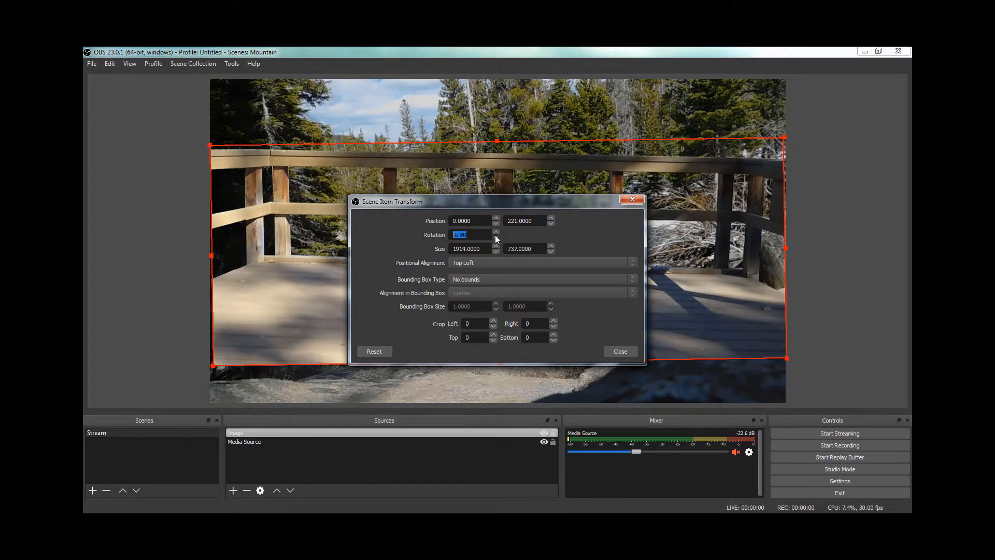
scroll(495, 236, "down", 11)
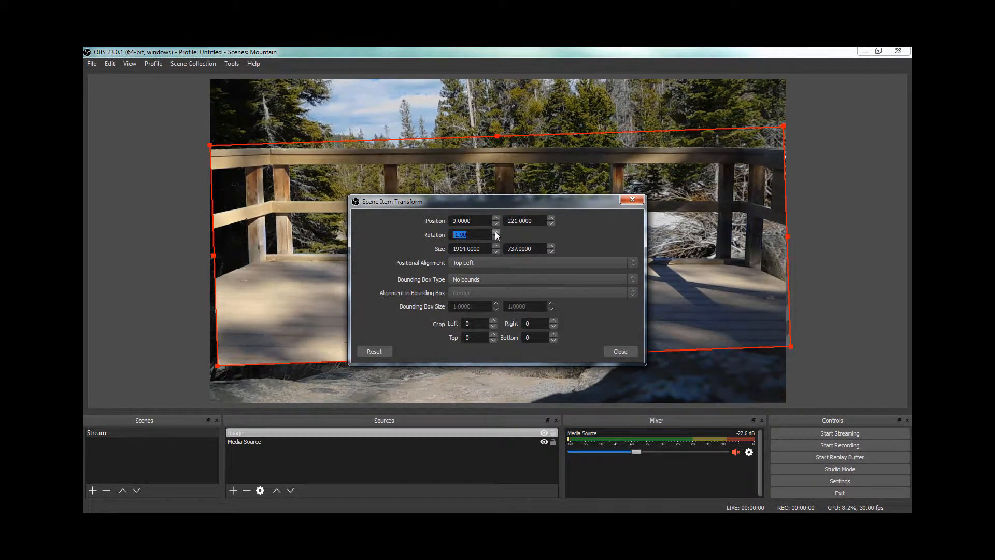
left_click(496, 231)
left_click(496, 231)
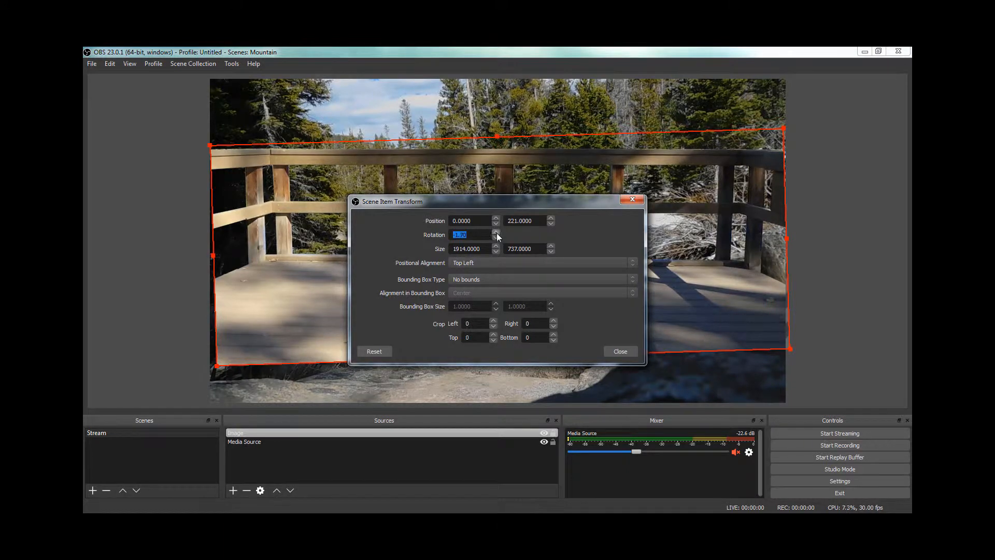
left_click(609, 351)
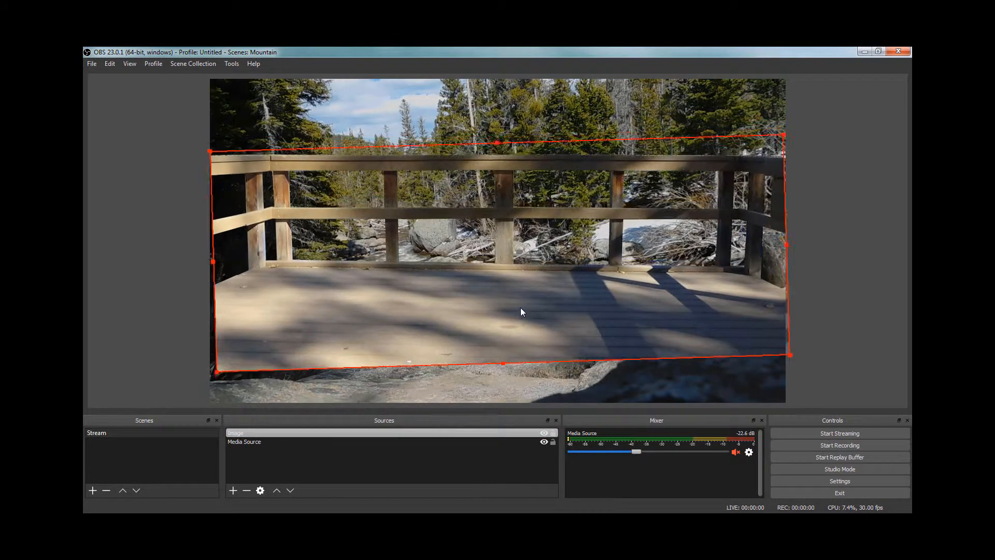
Step: Lower the railing image so its deck covers the canvas's bottom edge, and stretch its left side slightly beyond the canvas
left_click_drag(520, 307, 512, 399)
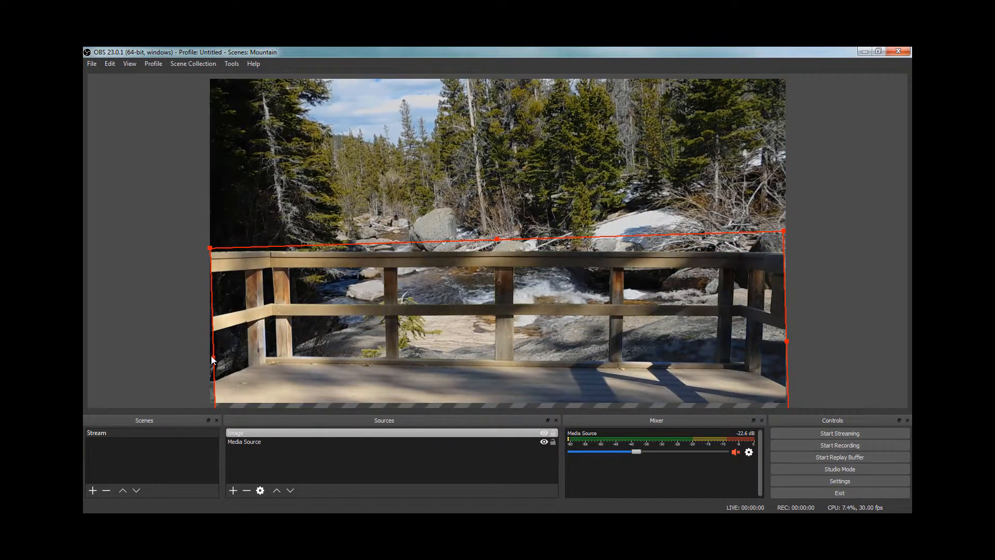
left_click_drag(208, 356, 204, 362)
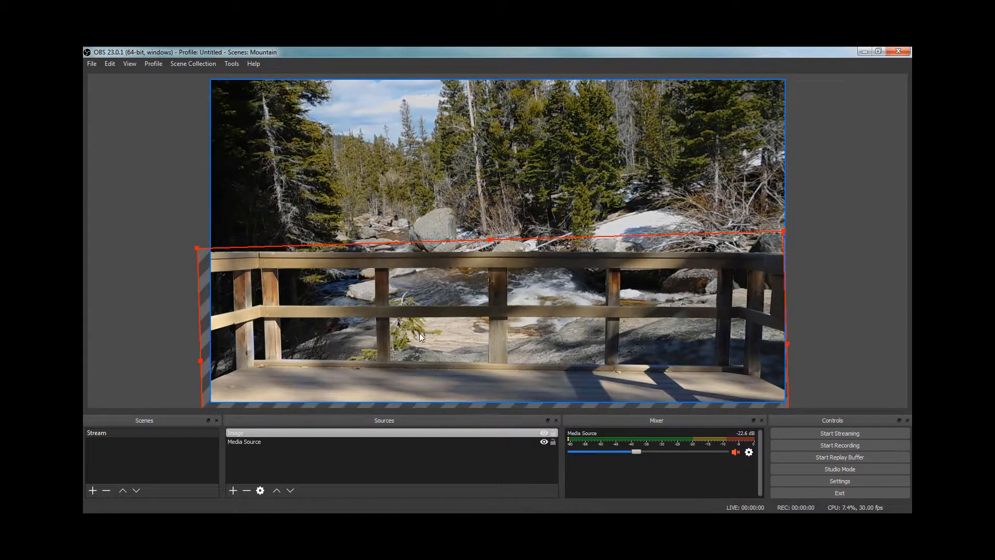
left_click_drag(420, 340, 420, 334)
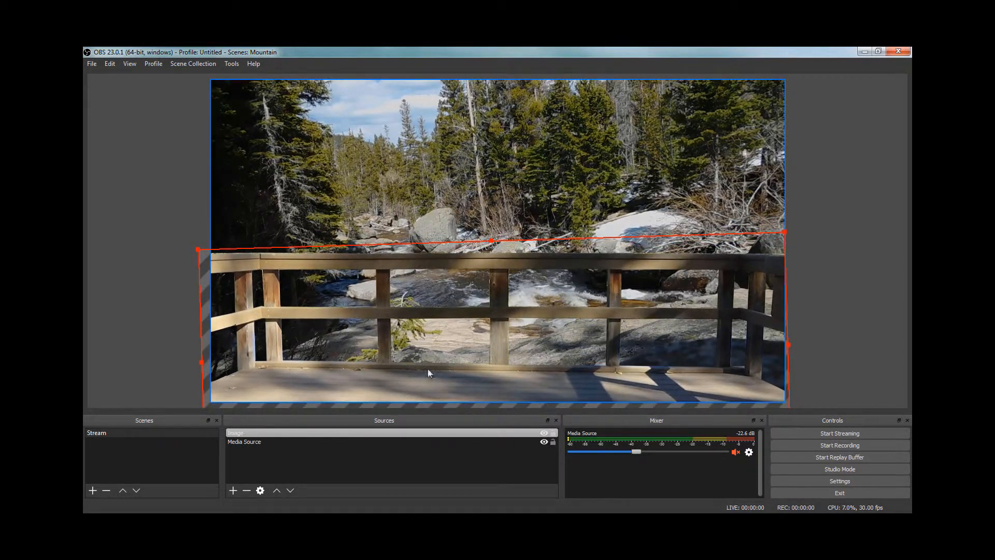
Step: Add a second new Image source using the file C:/!!!TUTORIAL/pack/table2a.png
left_click(232, 490)
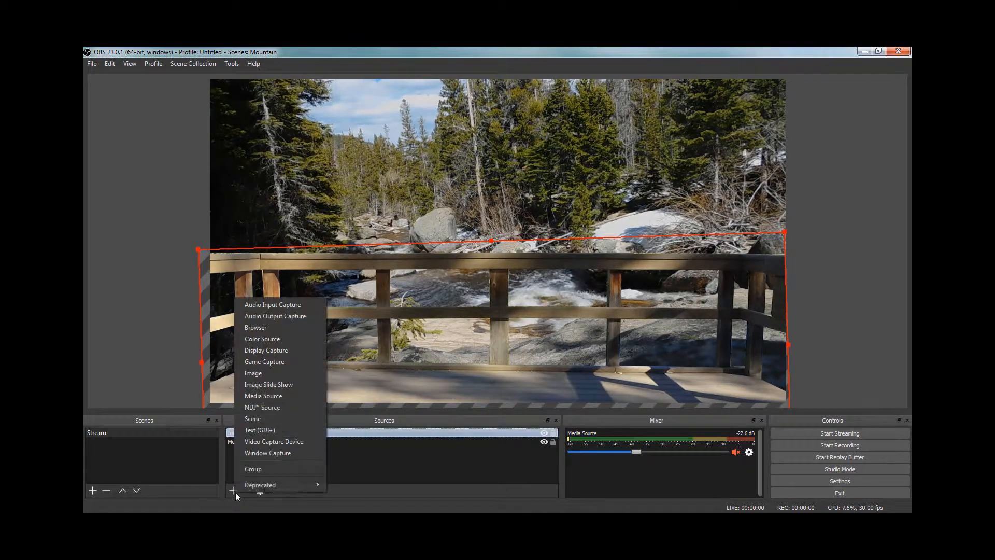
left_click(294, 373)
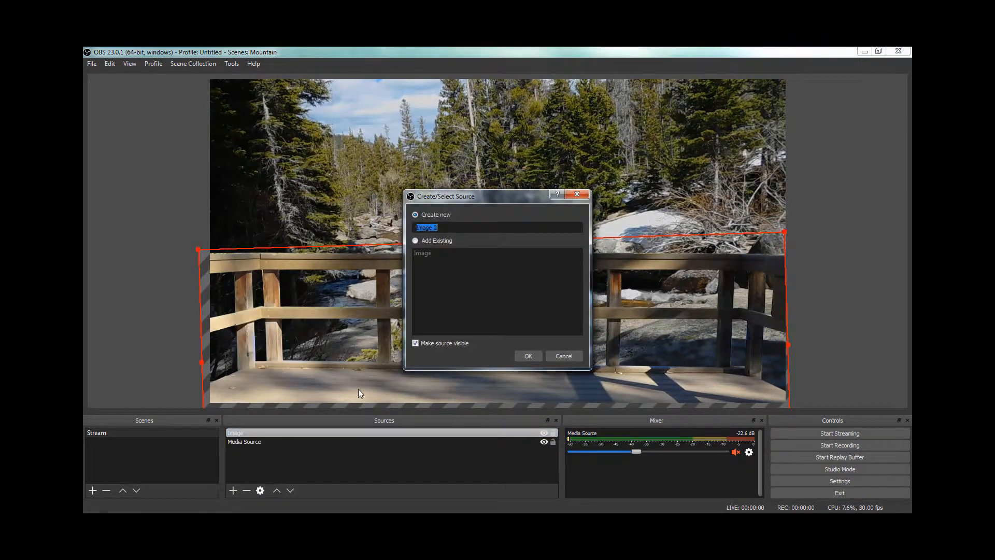
left_click(527, 356)
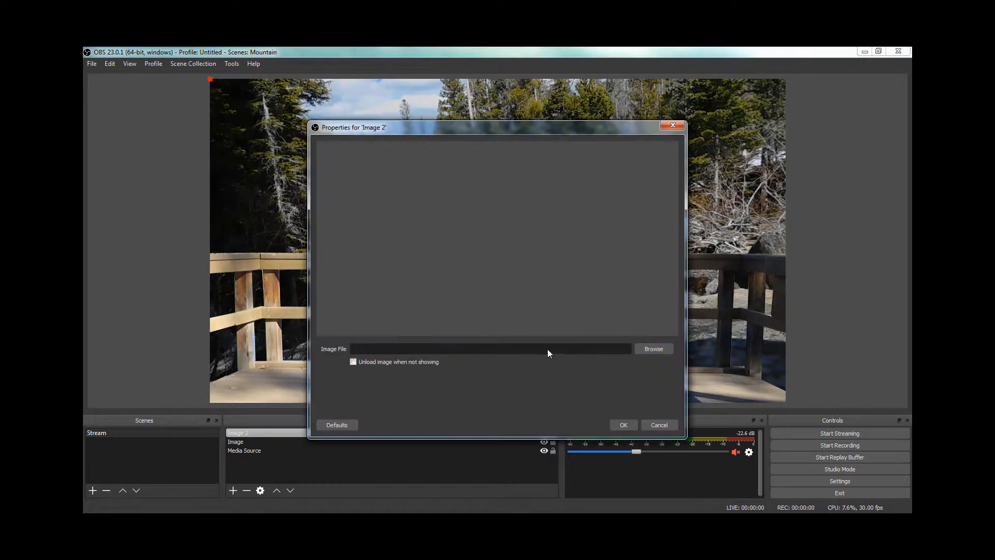
left_click(658, 350)
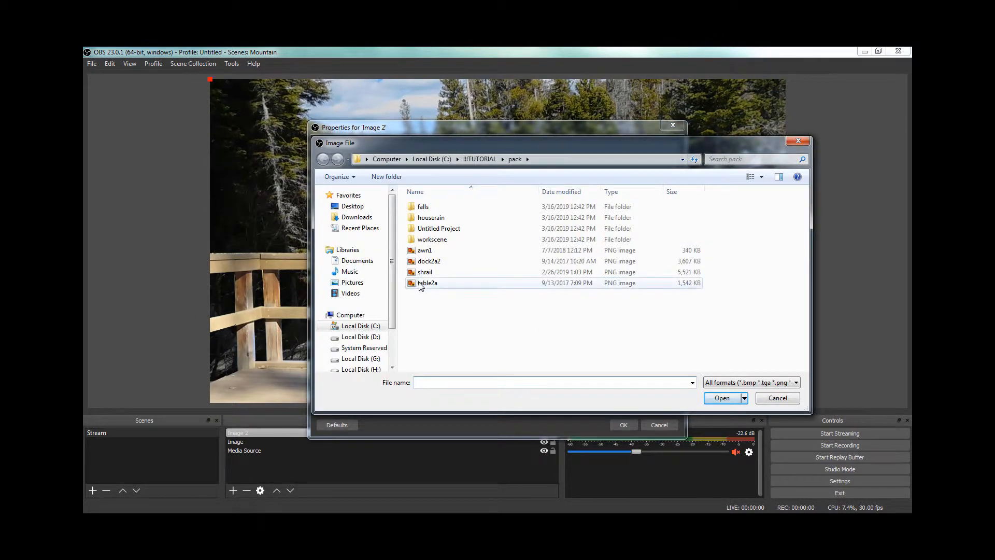
left_click(723, 397)
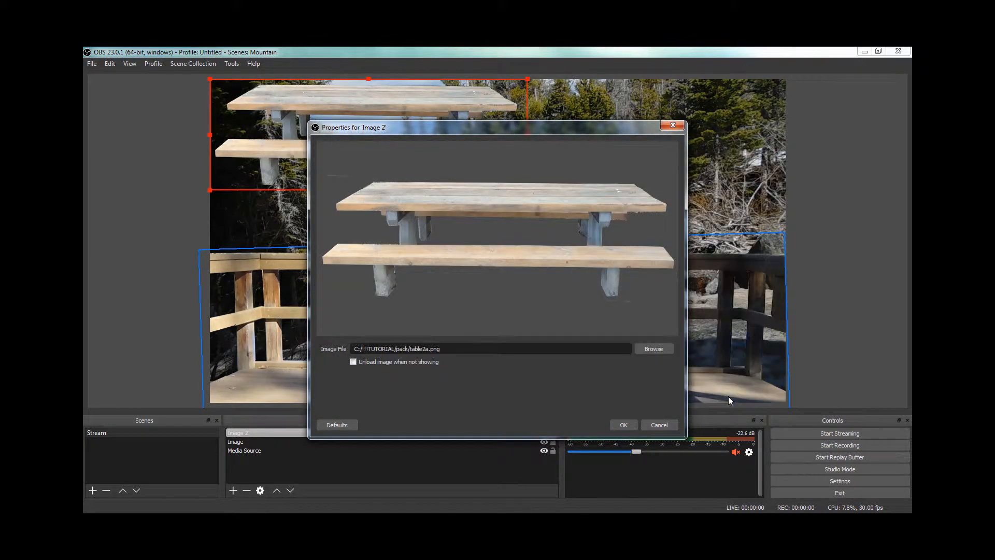
left_click(624, 426)
Step: Enlarge the picnic table image and place it along the canvas's bottom edge so only the tabletop shows, extending past the left edge
left_click_drag(379, 149, 385, 261)
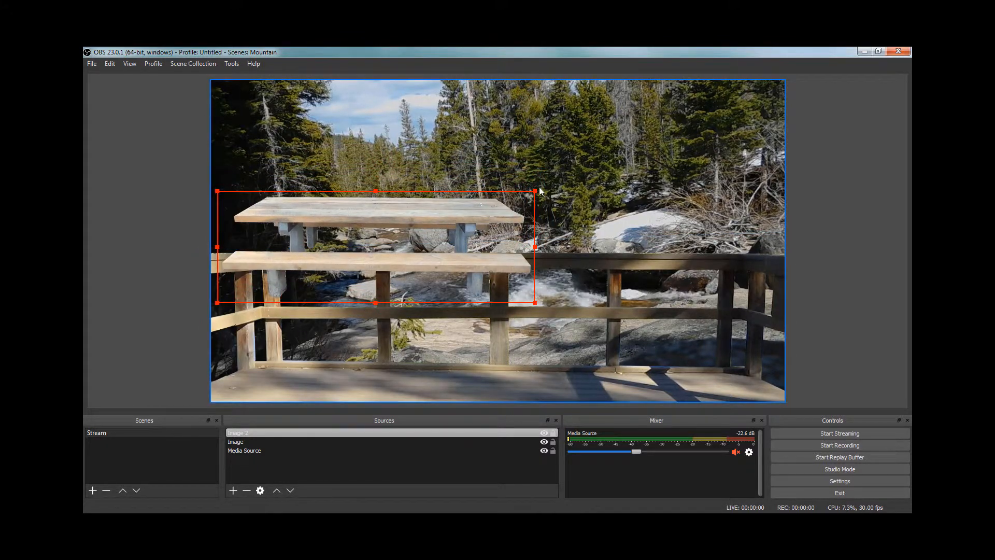
left_click_drag(535, 191, 566, 180)
left_click_drag(629, 168, 769, 130)
left_click_drag(577, 163, 540, 406)
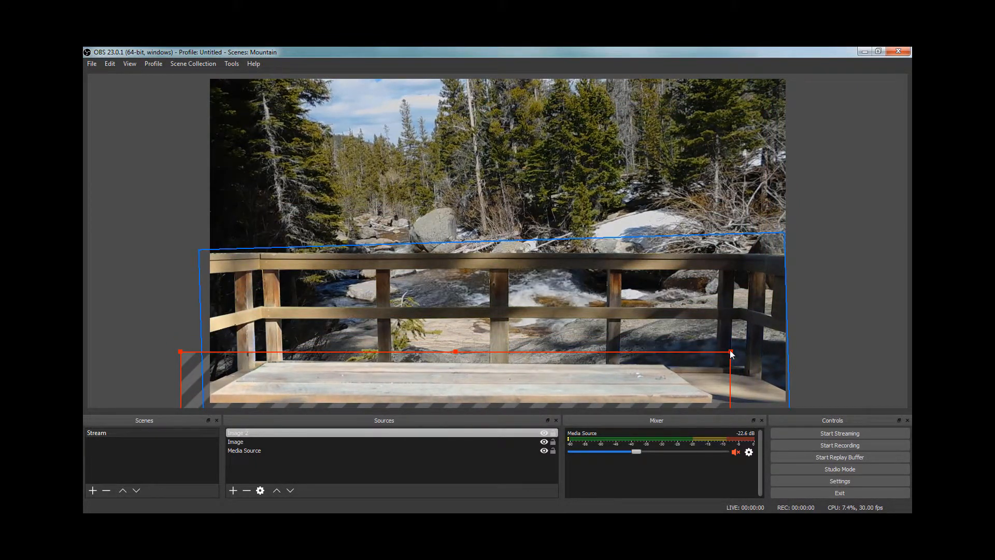
left_click_drag(731, 351, 745, 338)
left_click_drag(536, 379, 476, 384)
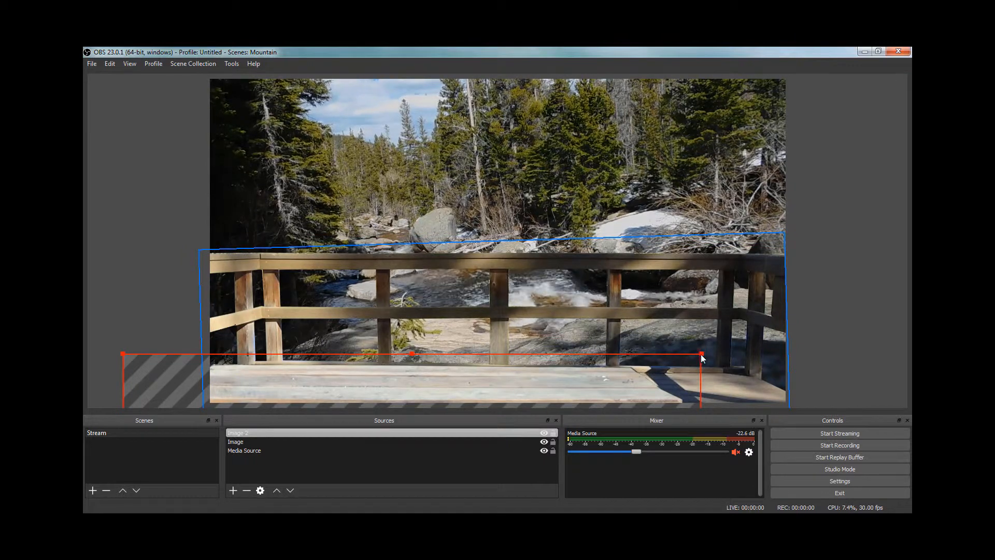
left_click_drag(697, 355, 779, 326)
left_click_drag(534, 370, 526, 376)
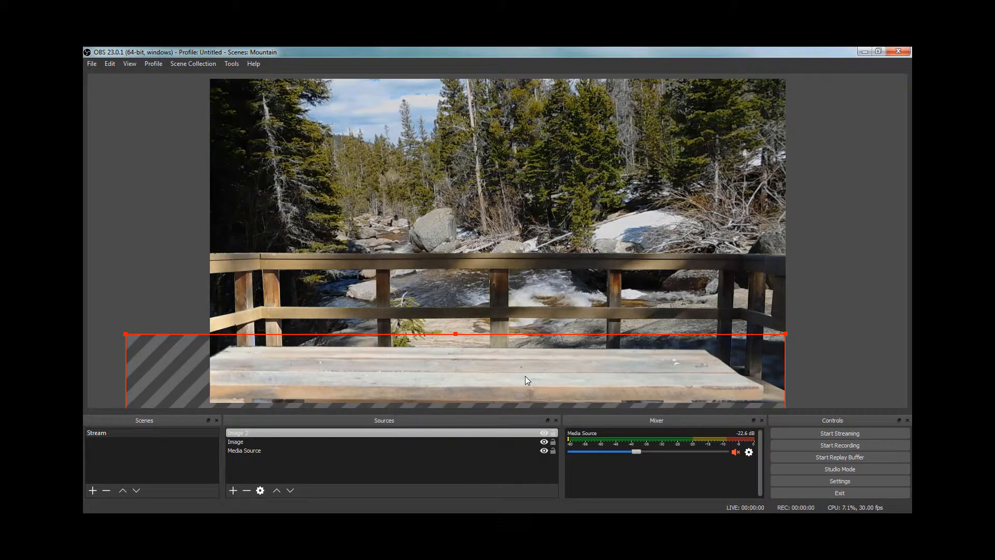
Step: Add a Color Correction filter with default settings to the picnic table image
right_click(378, 431)
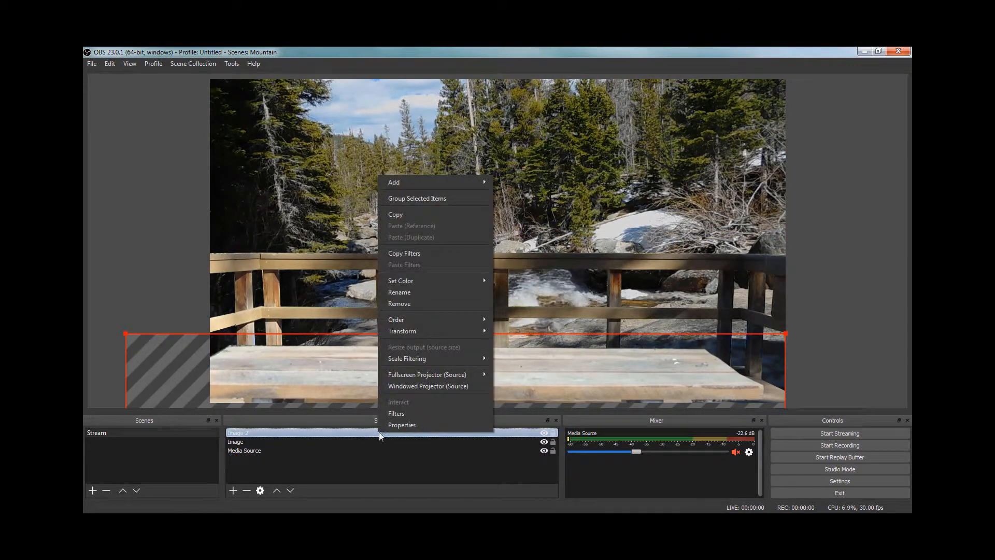
left_click(386, 412)
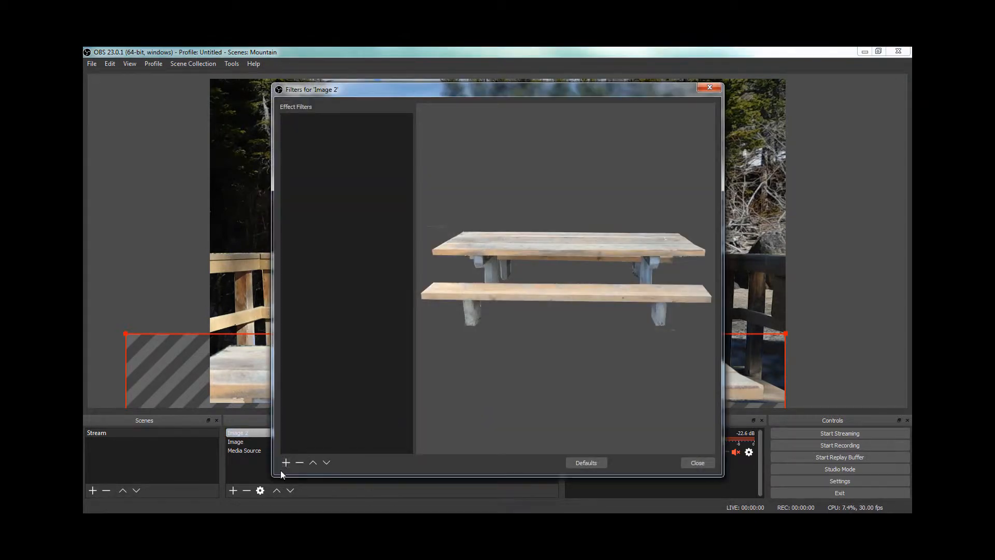
left_click(281, 462)
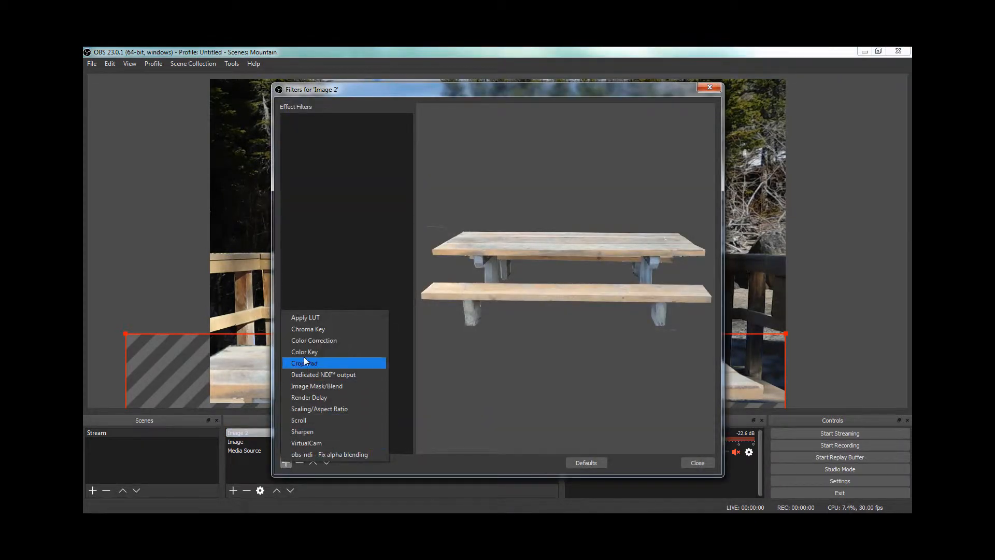
left_click(312, 342)
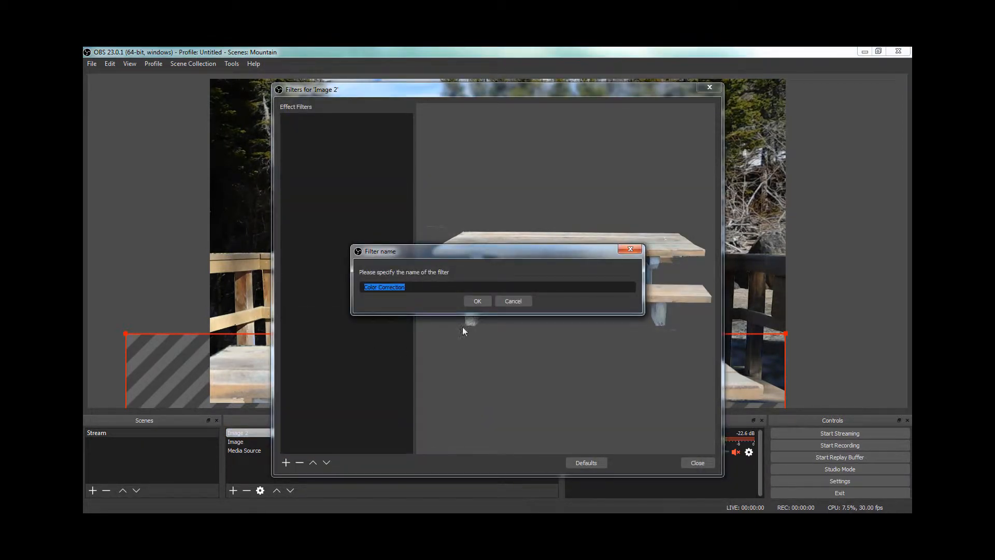
left_click(477, 301)
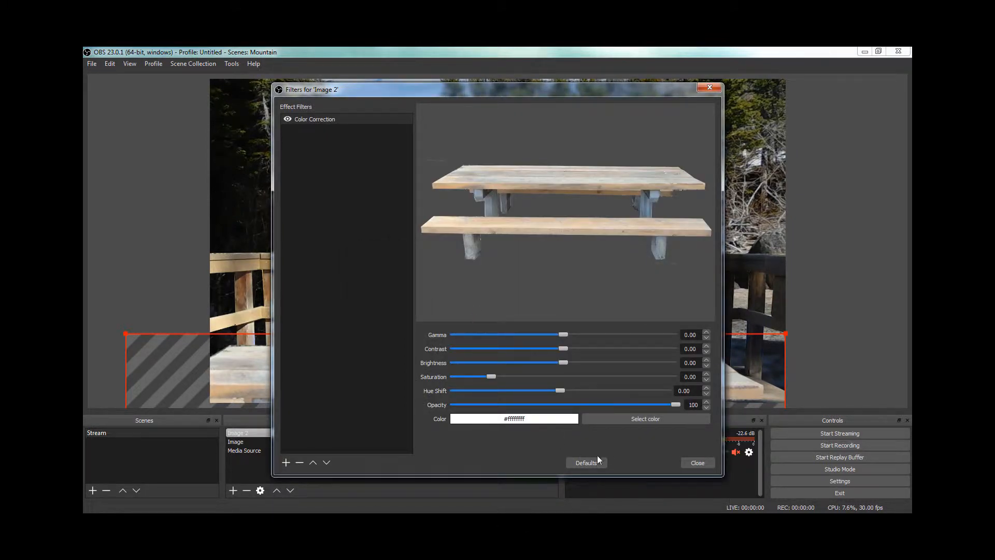
left_click(697, 462)
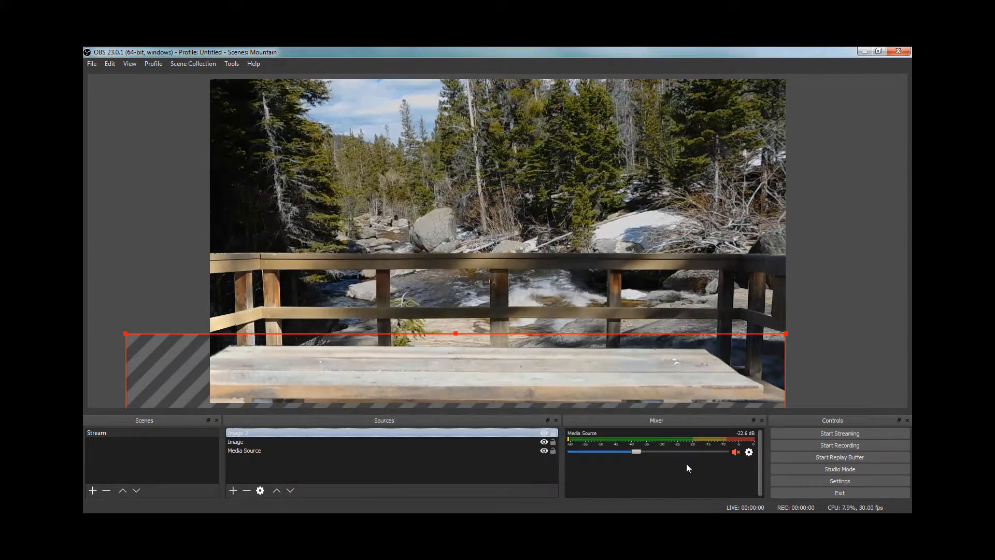
Step: Add a Crop/Pad filter with default settings to the picnic table image
right_click(302, 434)
left_click(318, 412)
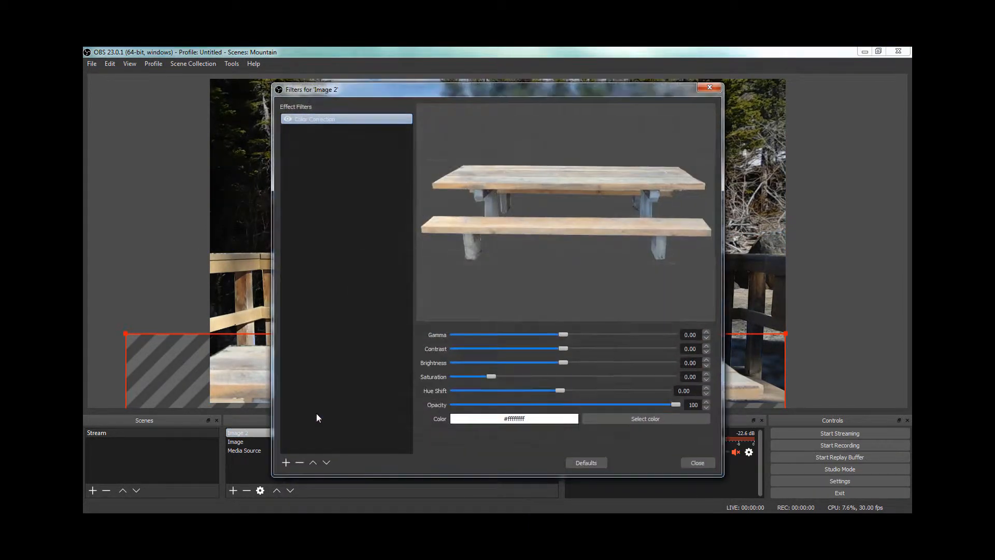
left_click(286, 462)
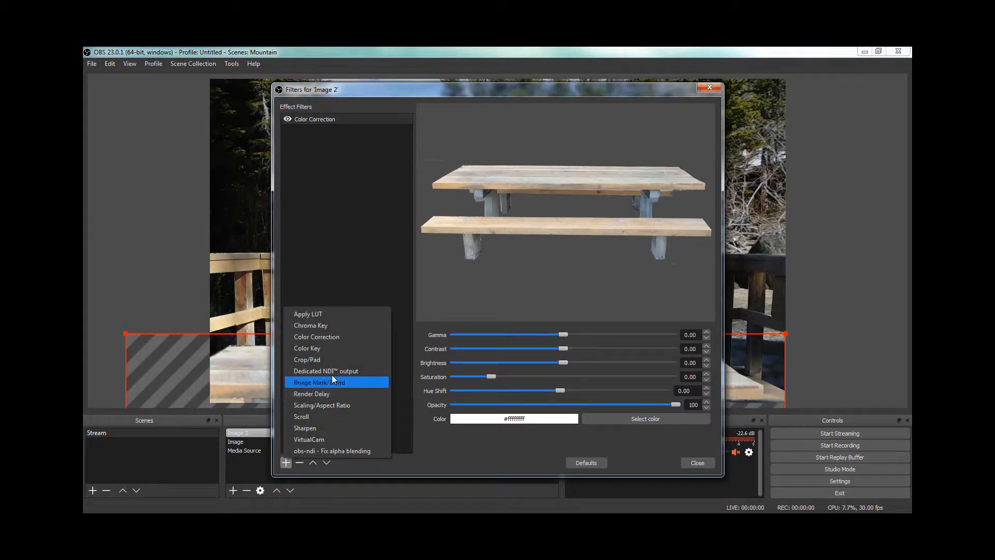
left_click(323, 359)
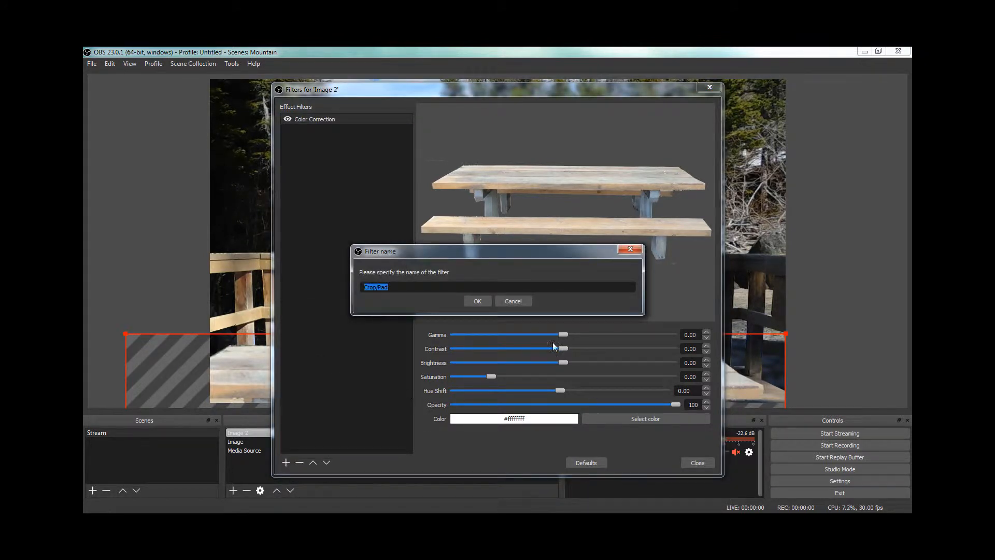
left_click(477, 300)
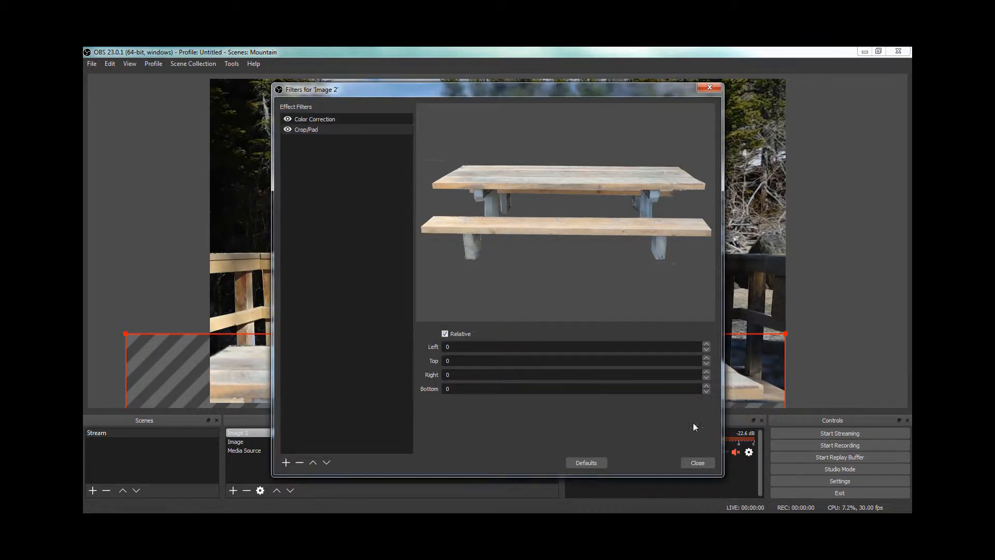
left_click(698, 462)
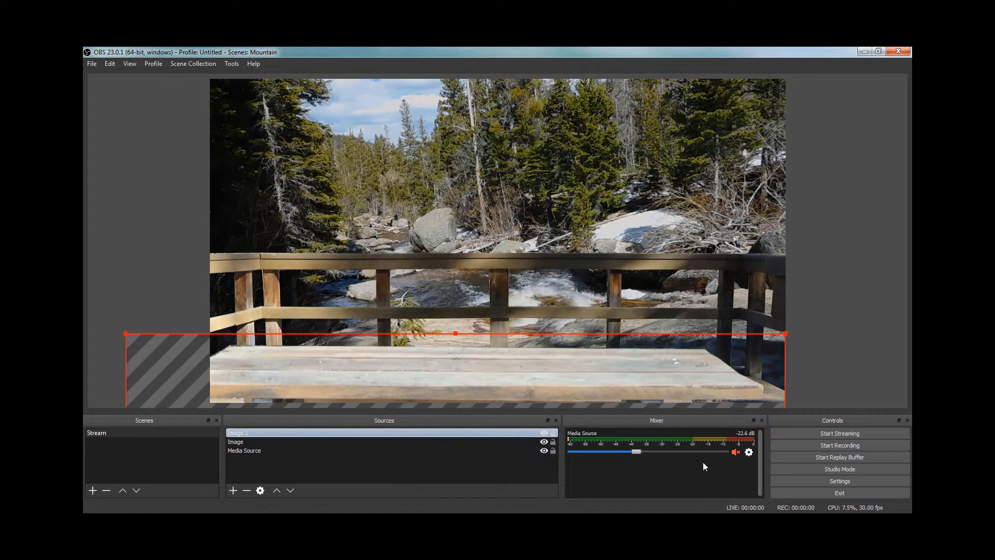
Step: Add a third new Image source using the file C:/!!!TUTORIAL/pack/awn1.png
left_click(243, 451)
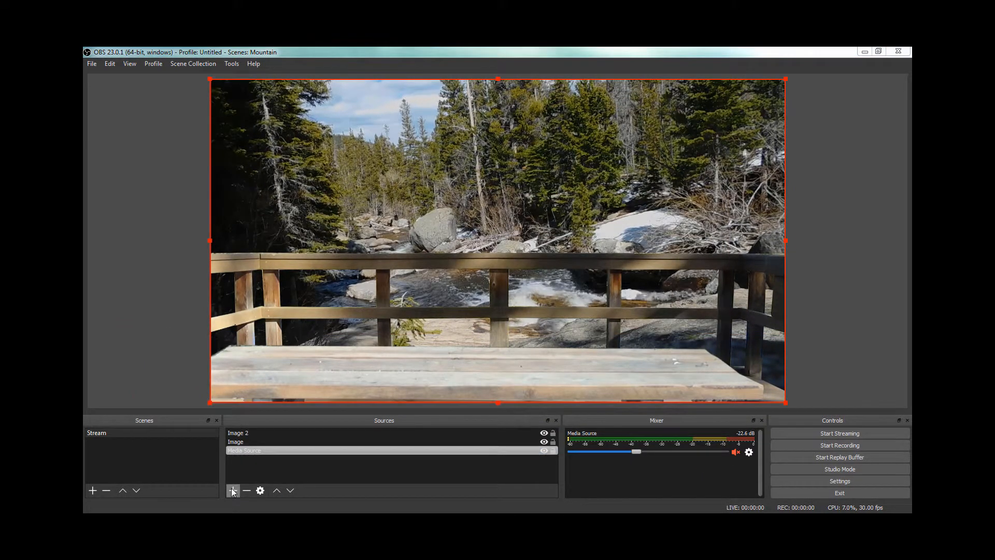
left_click(234, 491)
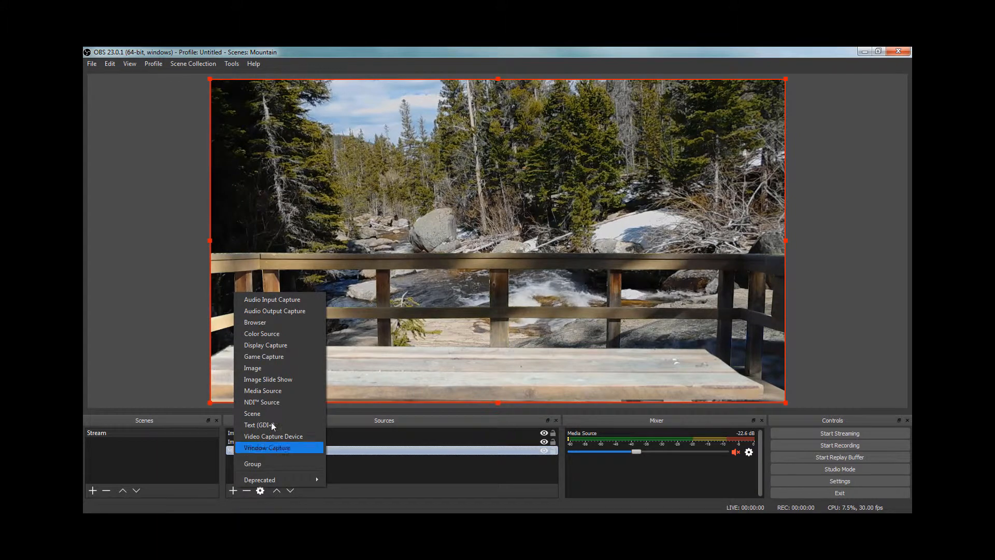
left_click(263, 369)
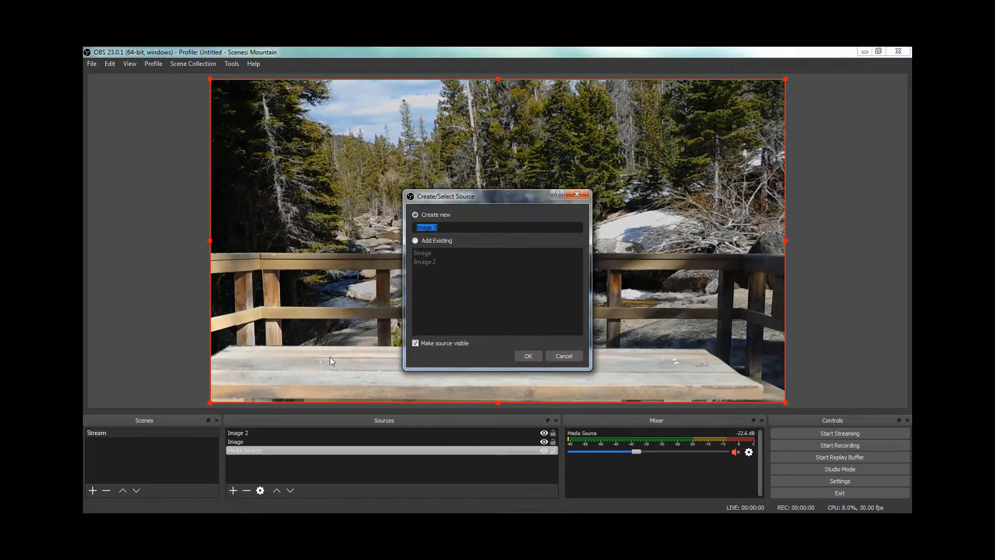
left_click(526, 356)
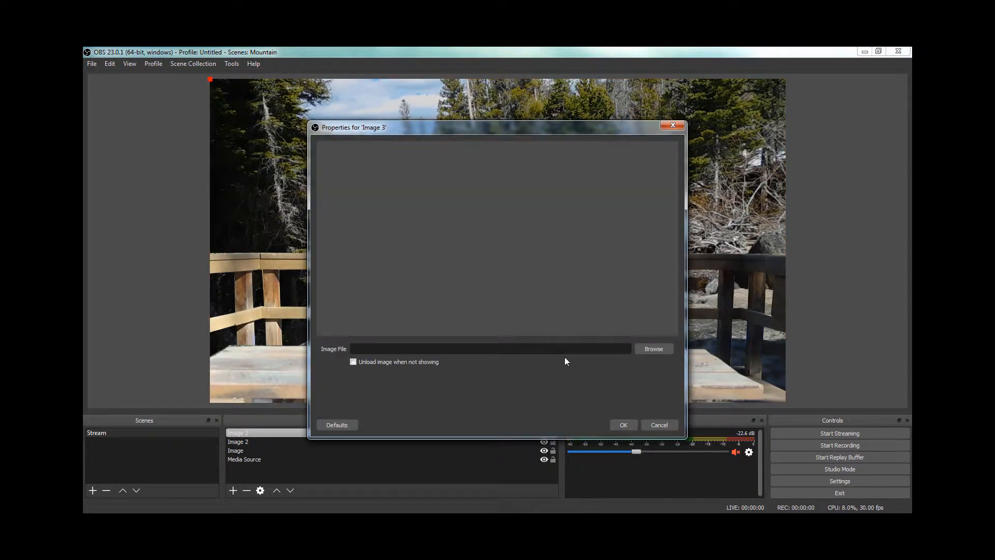
left_click(651, 349)
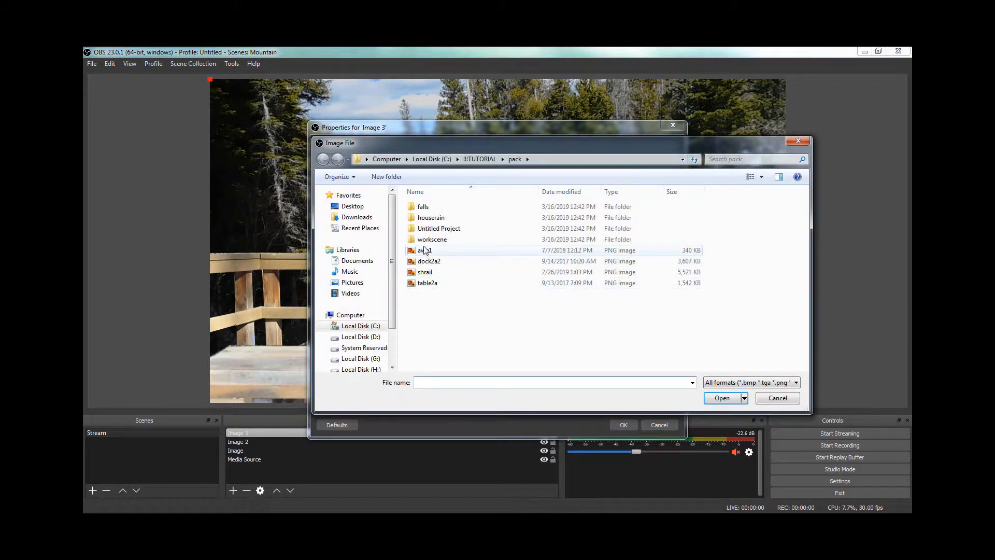
left_click(709, 402)
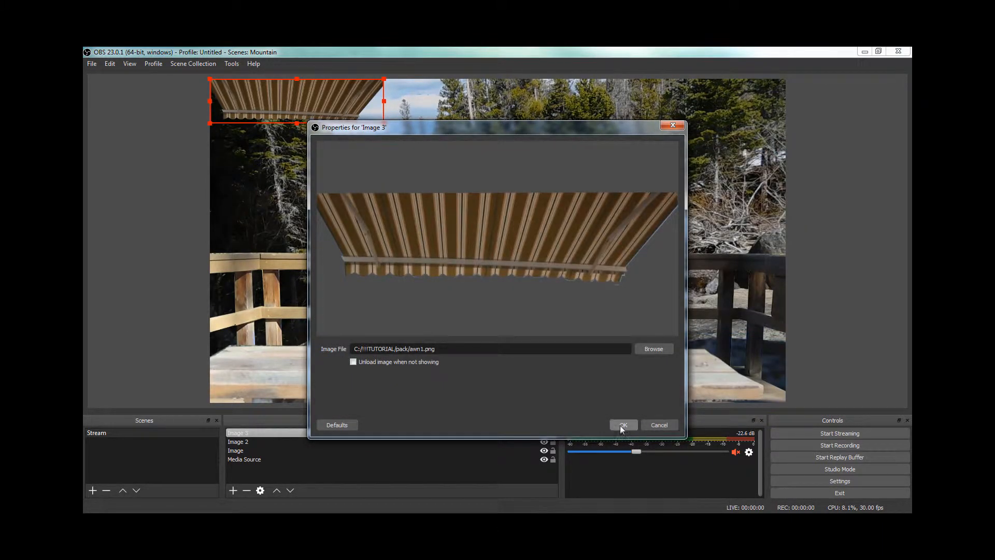
left_click(622, 424)
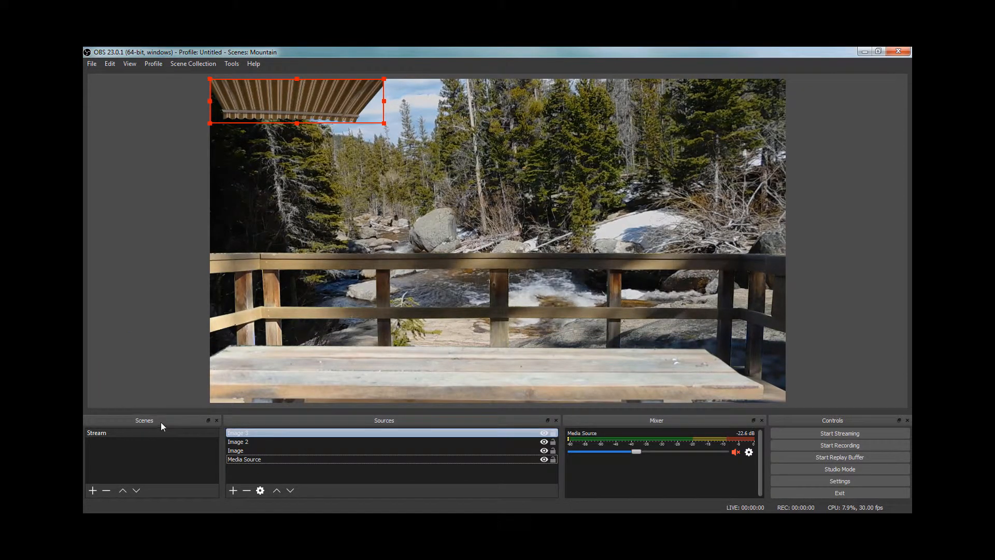
Step: Fit the awning image to the screen, widen it, and place it along the canvas's top edge, extending past both sides
right_click(311, 433)
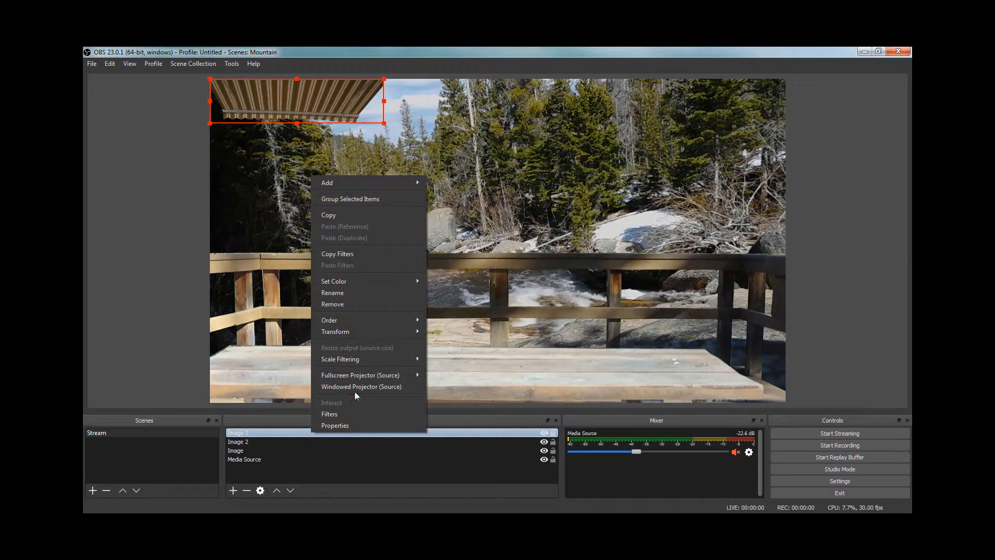
mouse_move(337, 331)
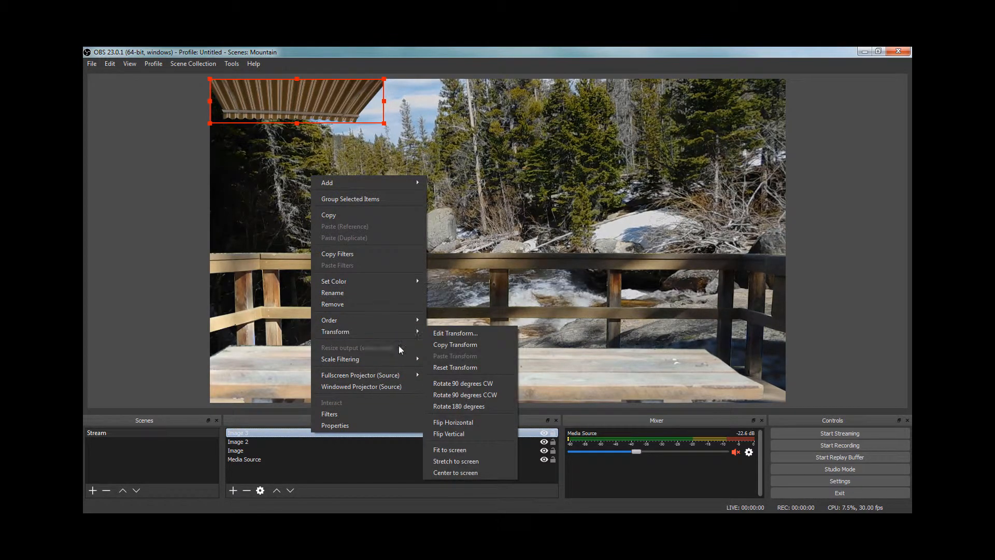
left_click(467, 450)
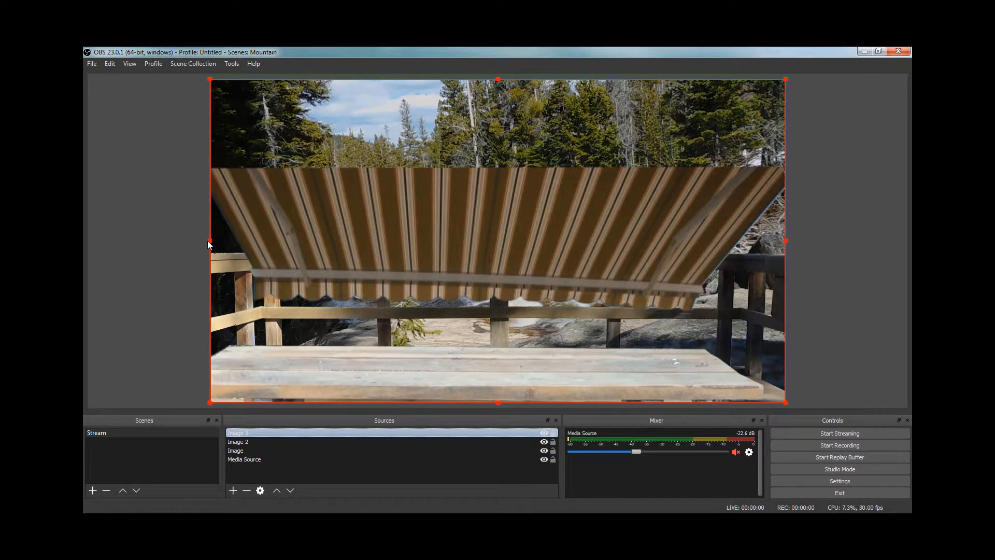
left_click_drag(208, 243, 145, 254)
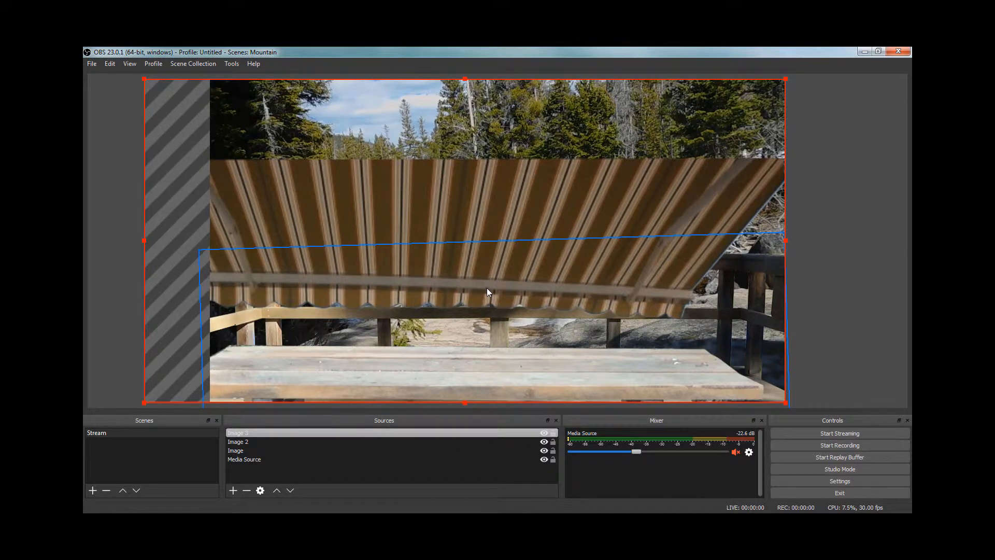
left_click_drag(487, 288, 516, 156)
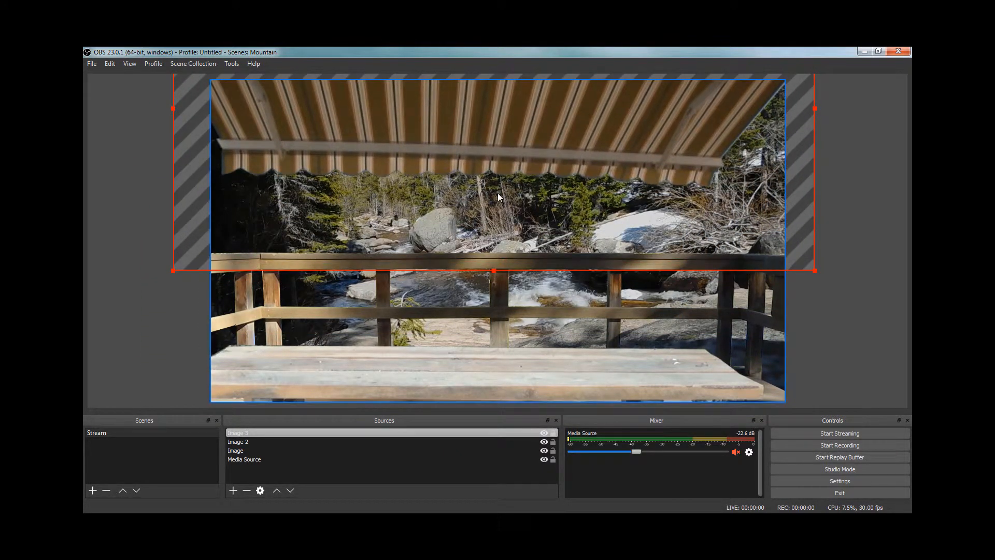
right_click(429, 432)
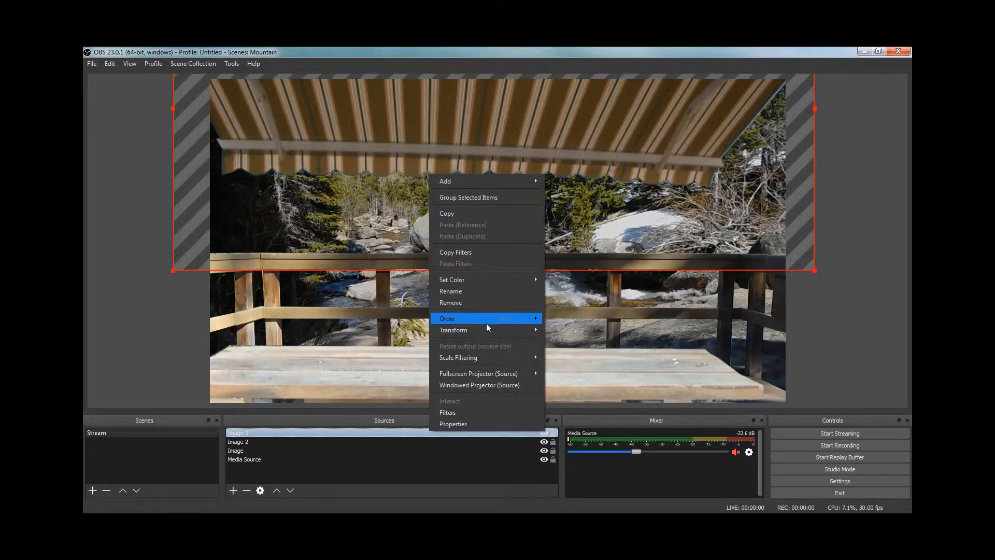
mouse_move(511, 330)
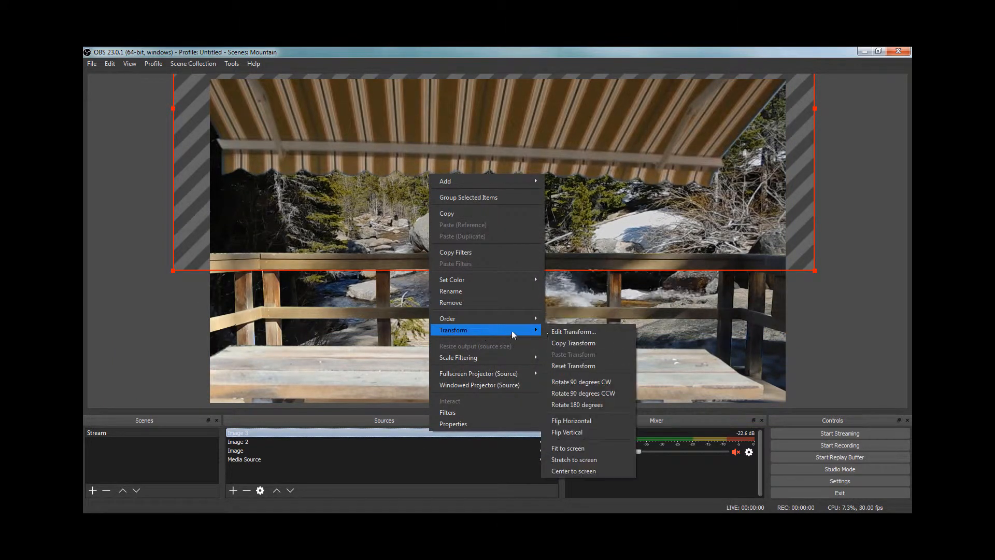
left_click(562, 344)
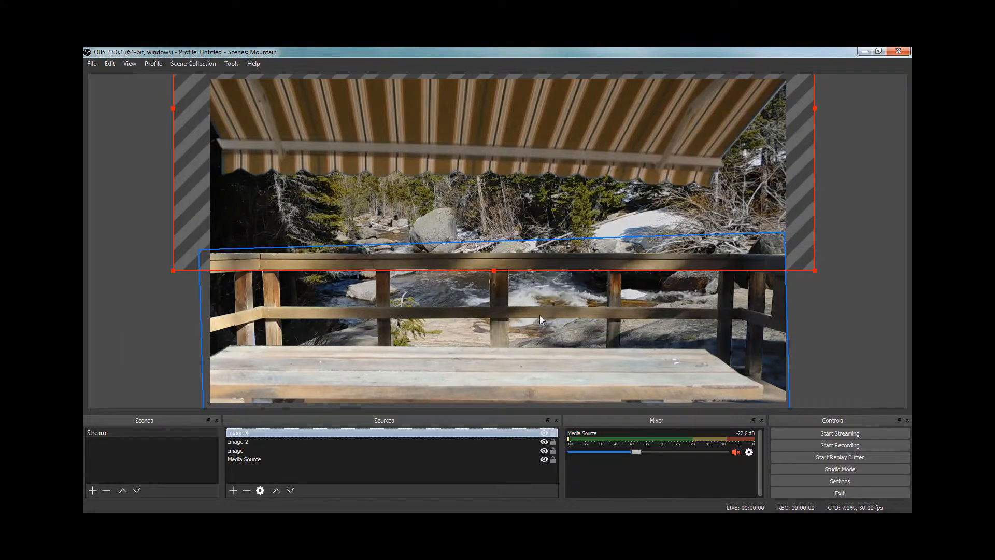
Step: Set the awning image's rotation to -2.40 in its scene item transform
right_click(359, 432)
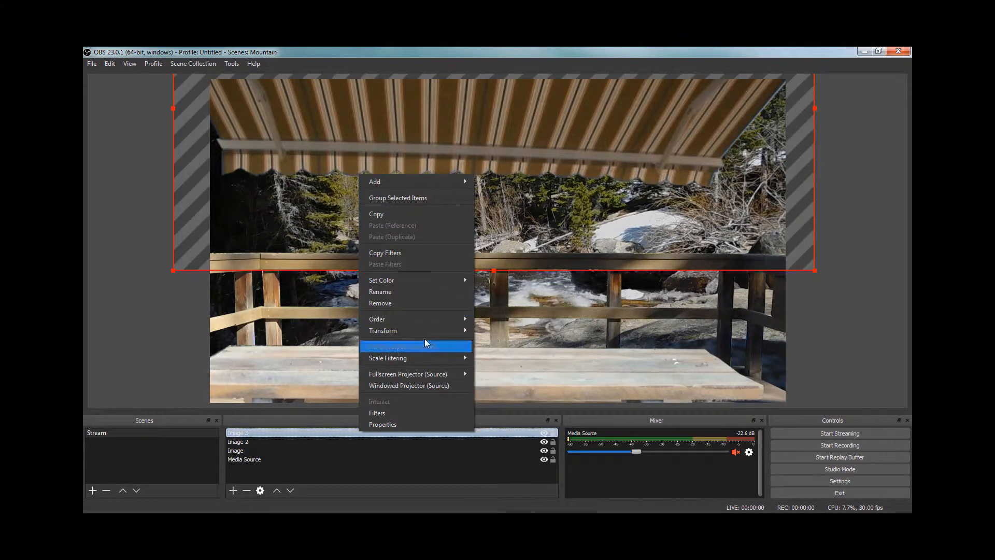
mouse_move(425, 330)
left_click(501, 334)
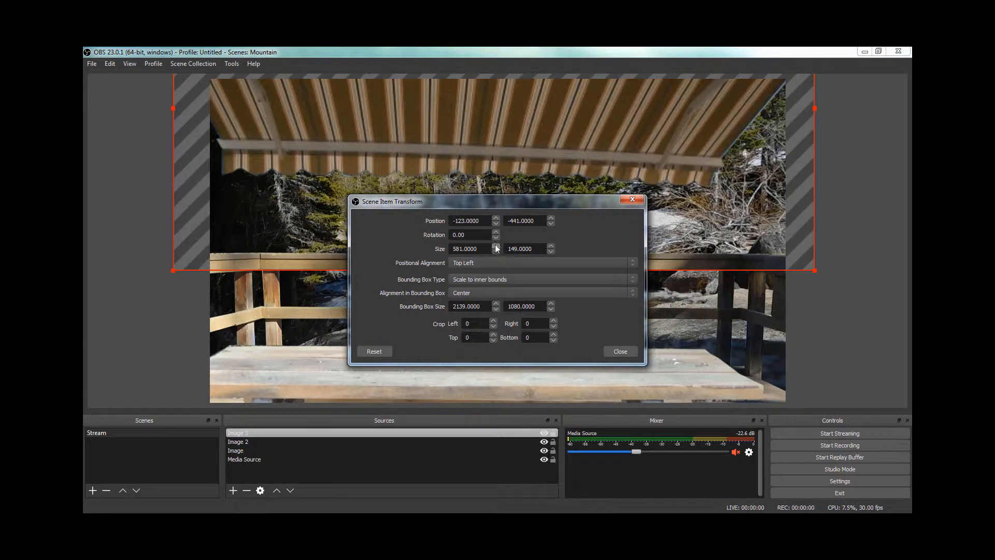
left_click(496, 238)
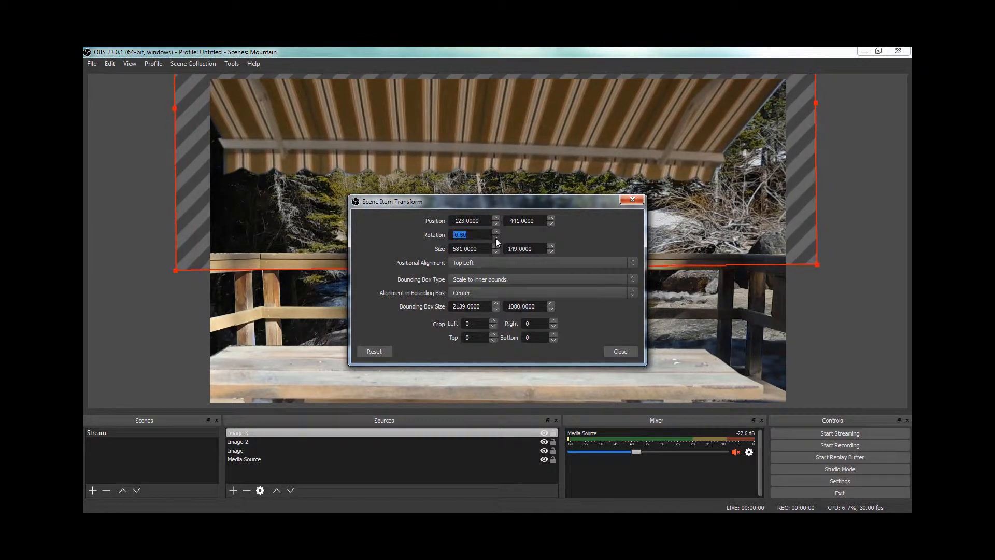
left_click(496, 238)
left_click(496, 238)
left_click(495, 238)
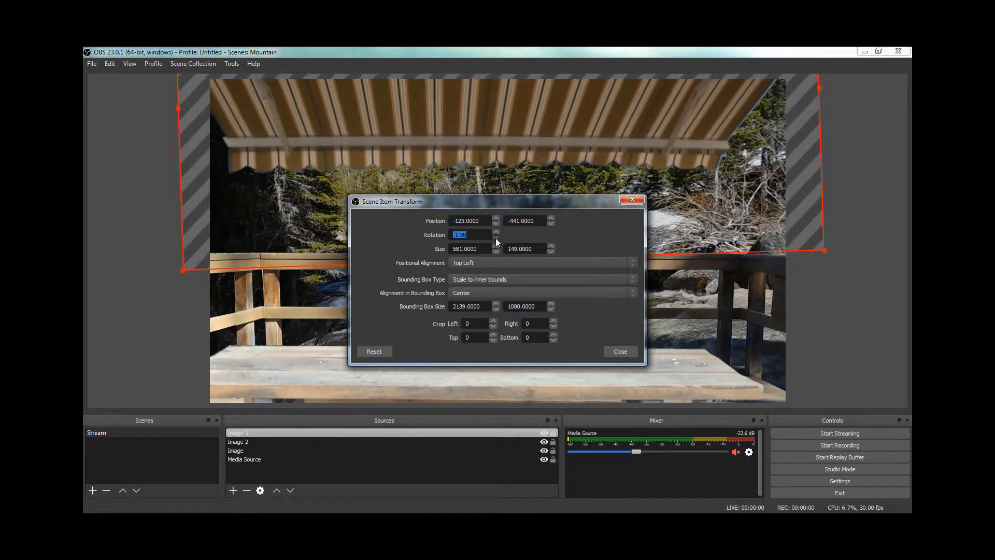
left_click(496, 238)
left_click(495, 237)
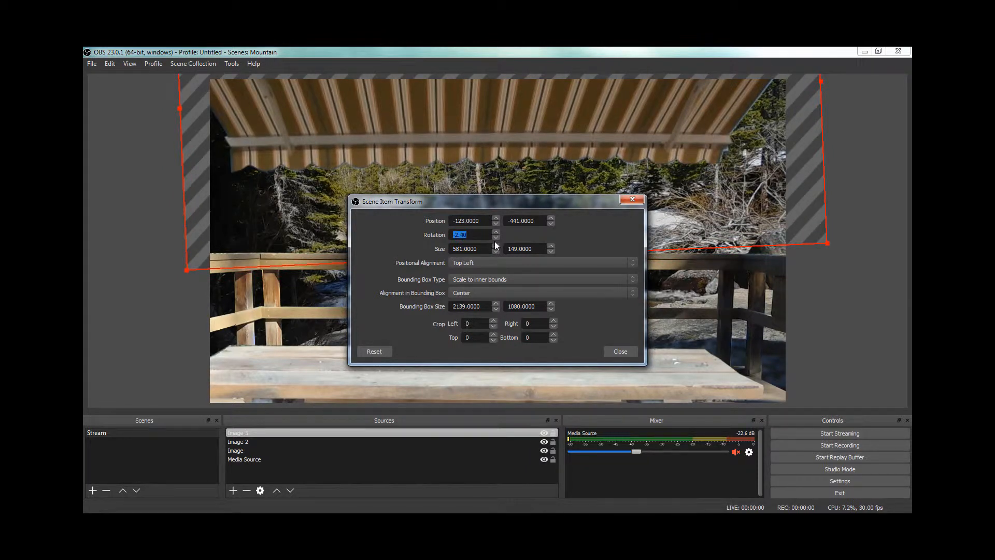
left_click(620, 351)
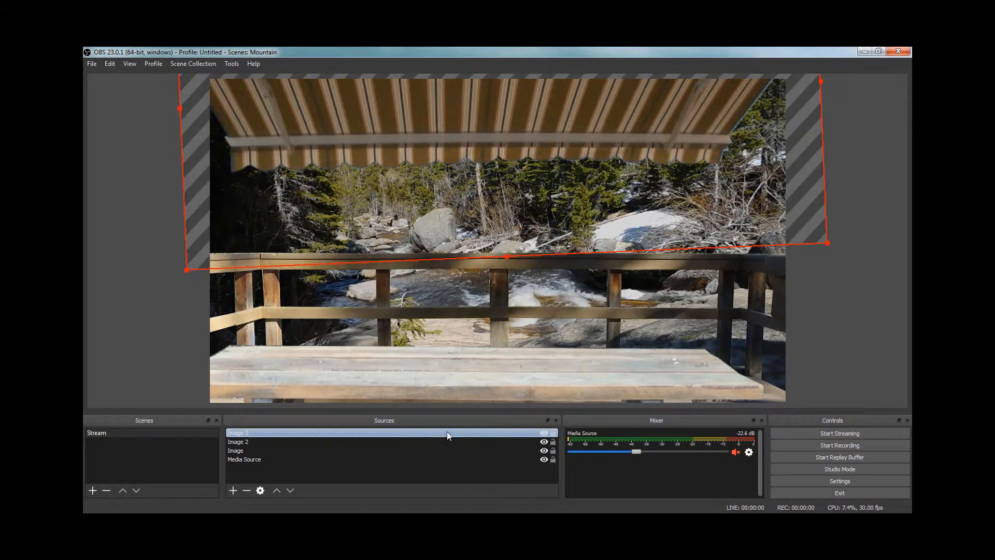
Step: Add a Color Correction filter to the awning image with brightness -0.11 and contrast 0.08
right_click(369, 432)
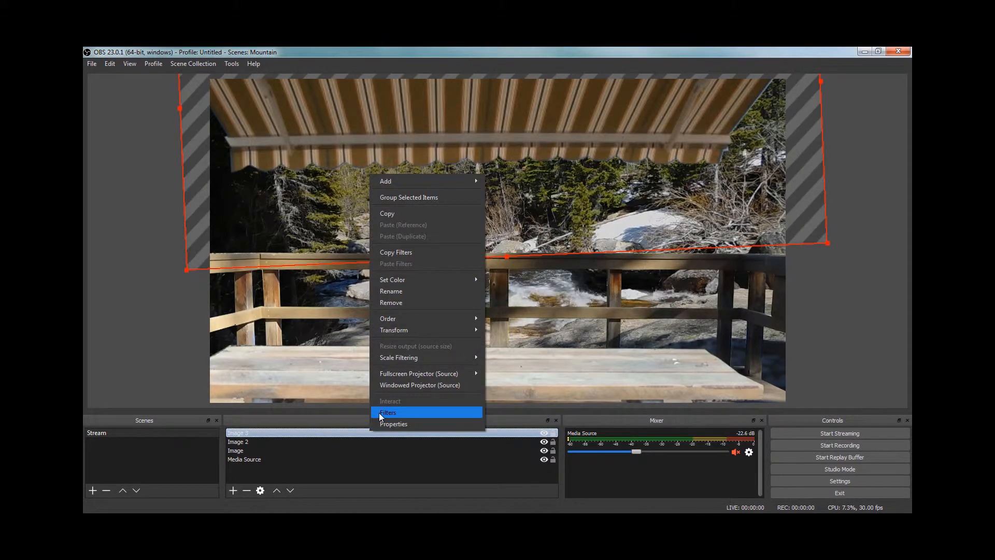
left_click(378, 412)
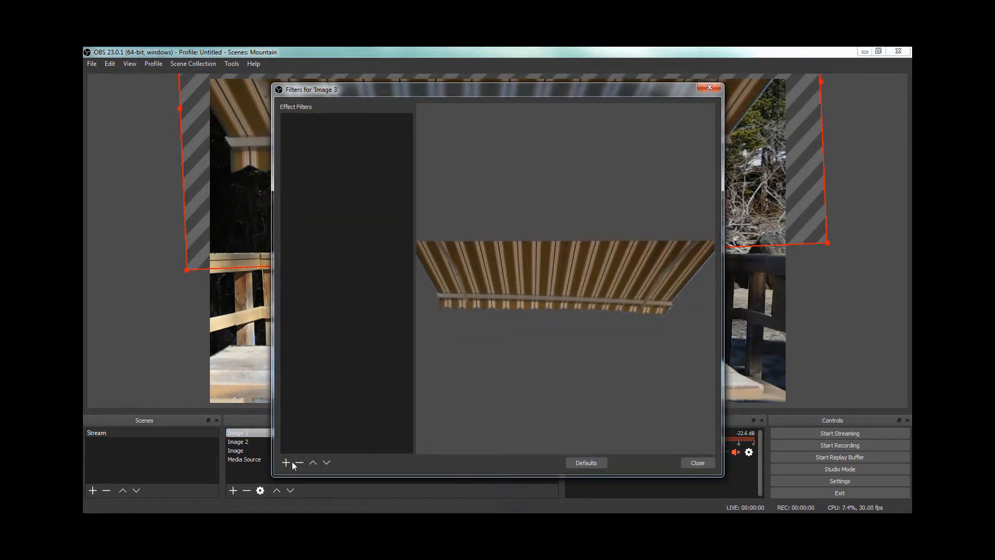
left_click(287, 461)
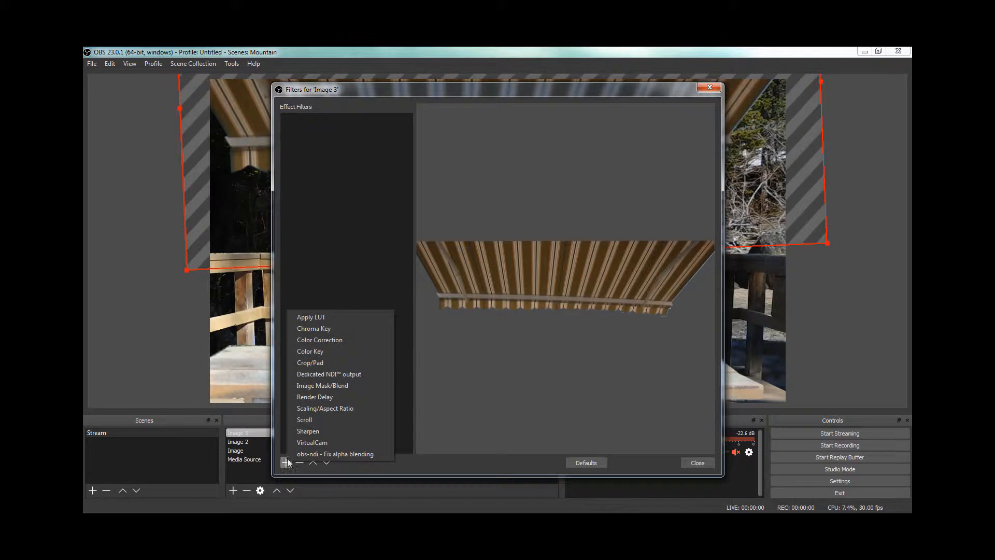
left_click(343, 340)
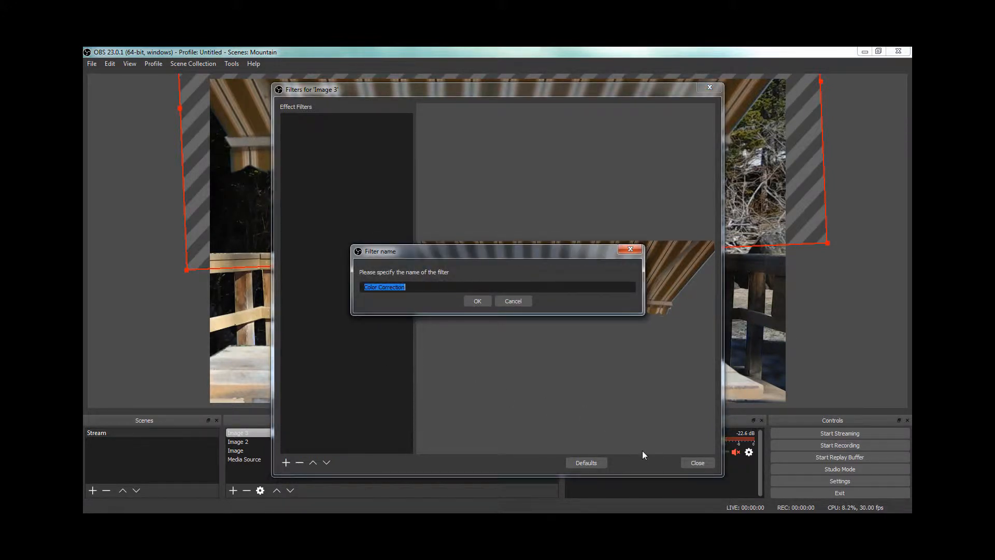
left_click(474, 300)
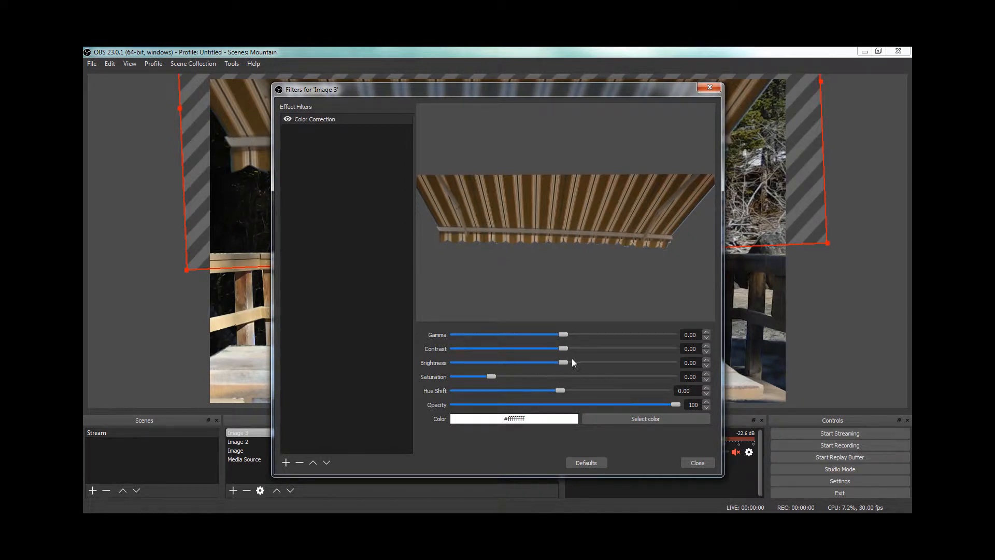
left_click_drag(564, 363, 552, 361)
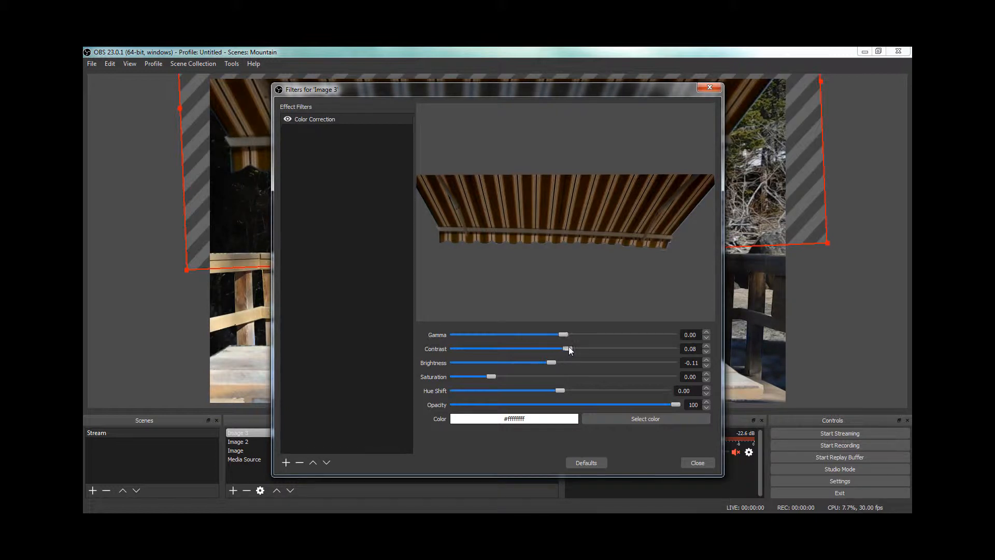
left_click(698, 463)
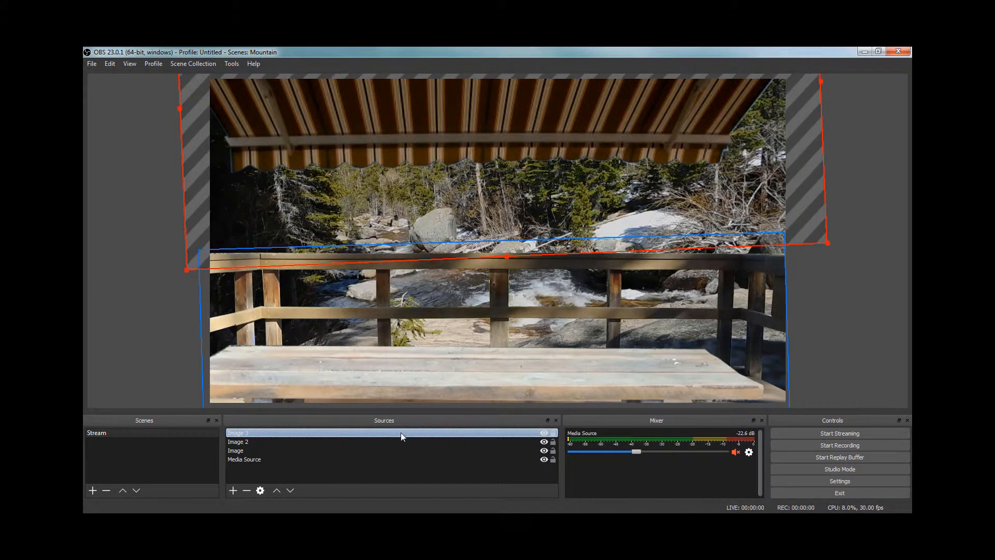
Step: Hide the railing image in the source list and reselect the table image
left_click(546, 438)
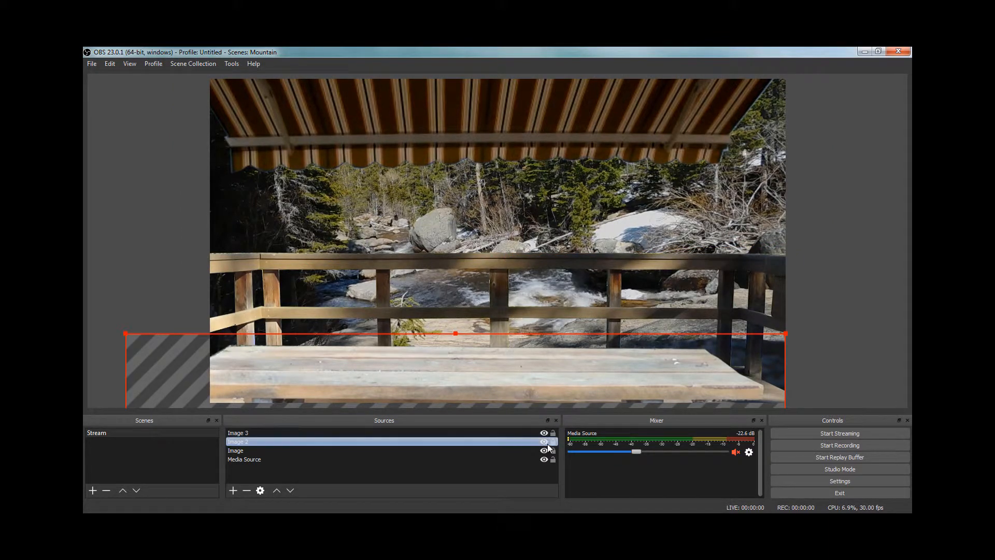
left_click(543, 449)
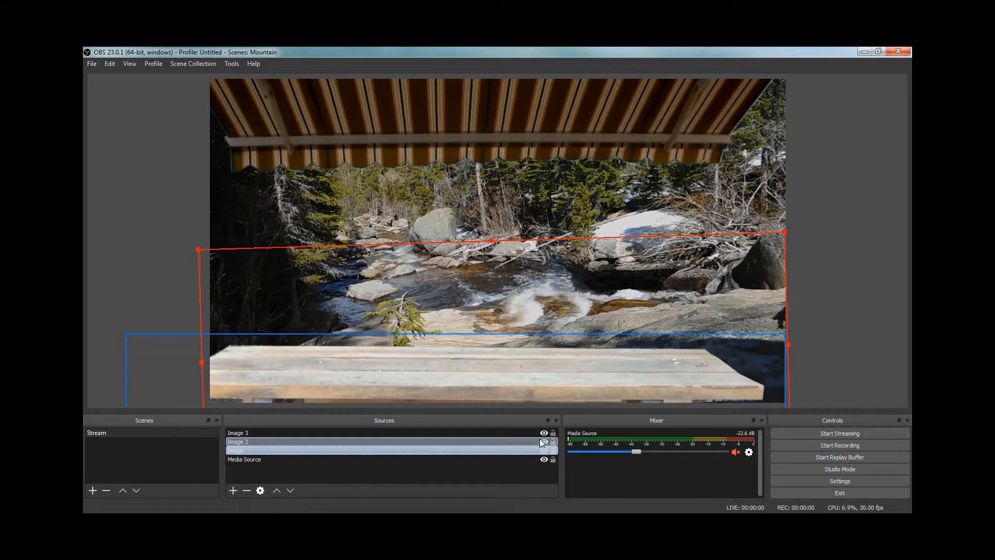
left_click(547, 443)
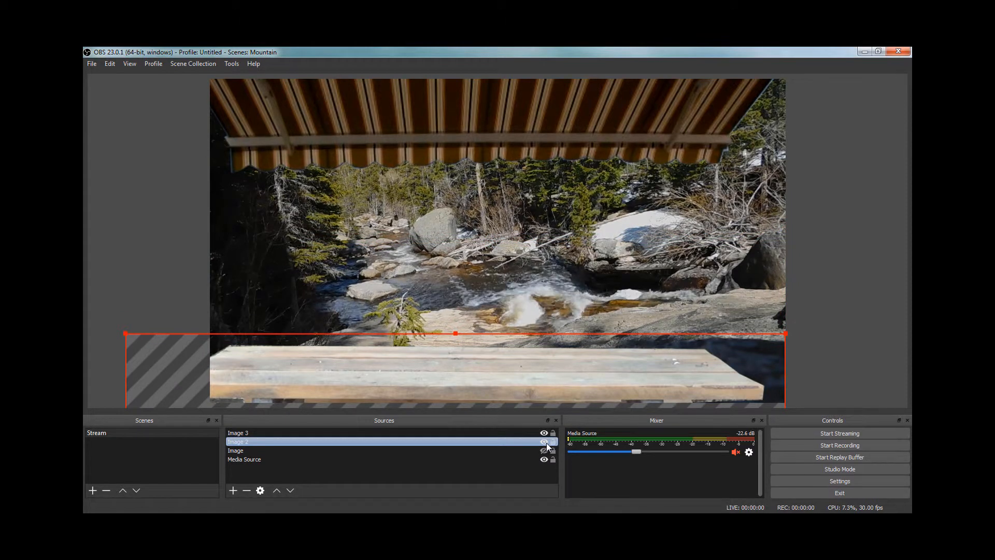
left_click(546, 441)
left_click(546, 441)
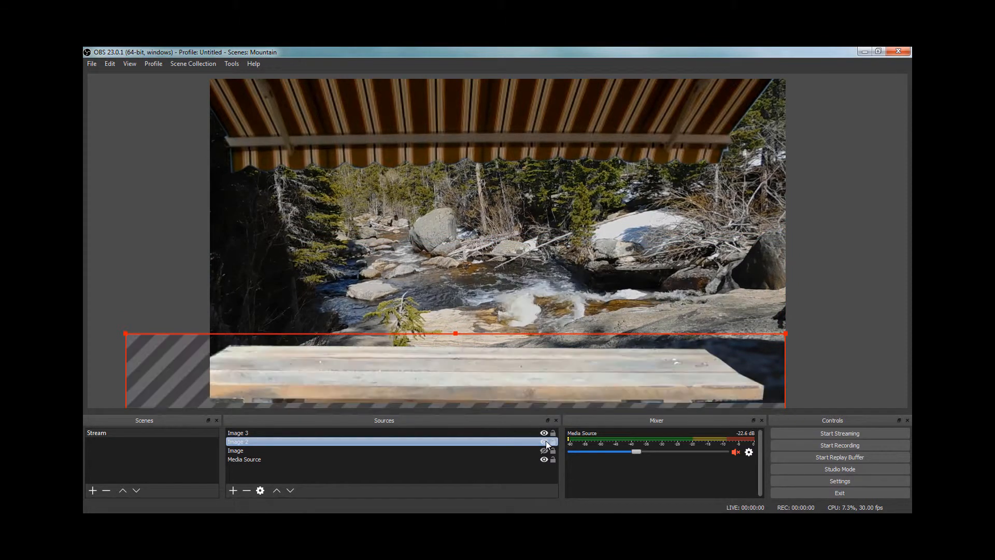
Step: Set brightness to -0.32 and contrast to 0.14 in the table image's Color Correction filter
right_click(483, 441)
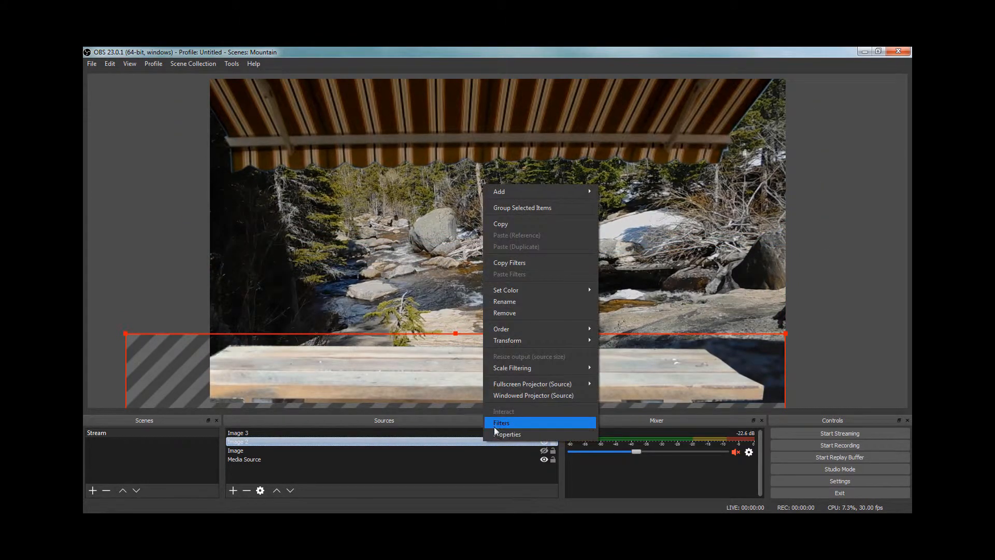
left_click(496, 426)
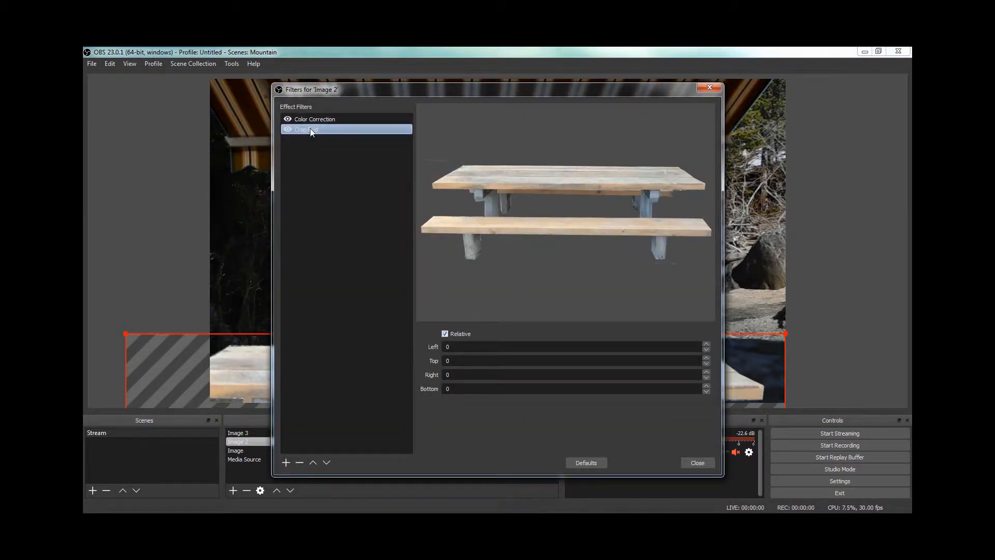
left_click(328, 119)
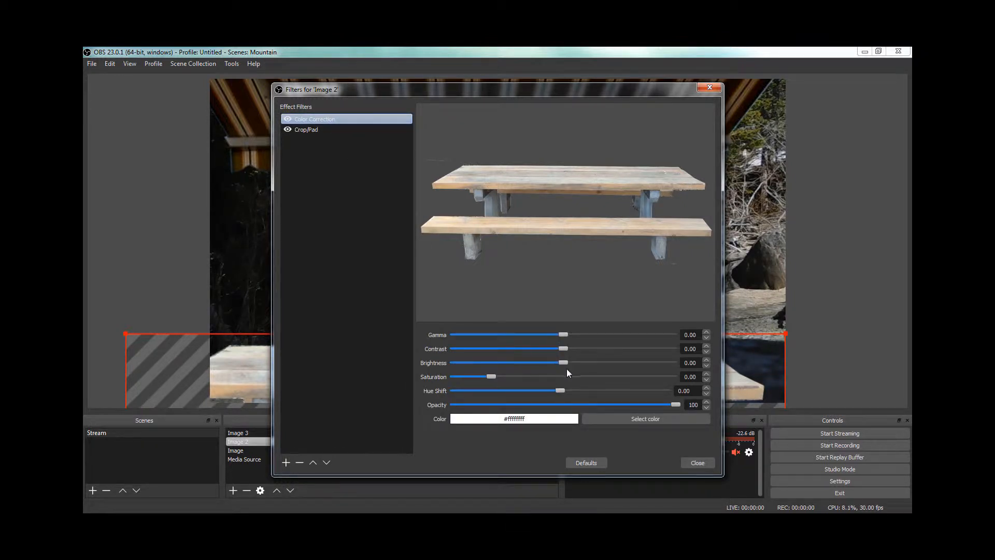
left_click_drag(564, 362, 528, 369)
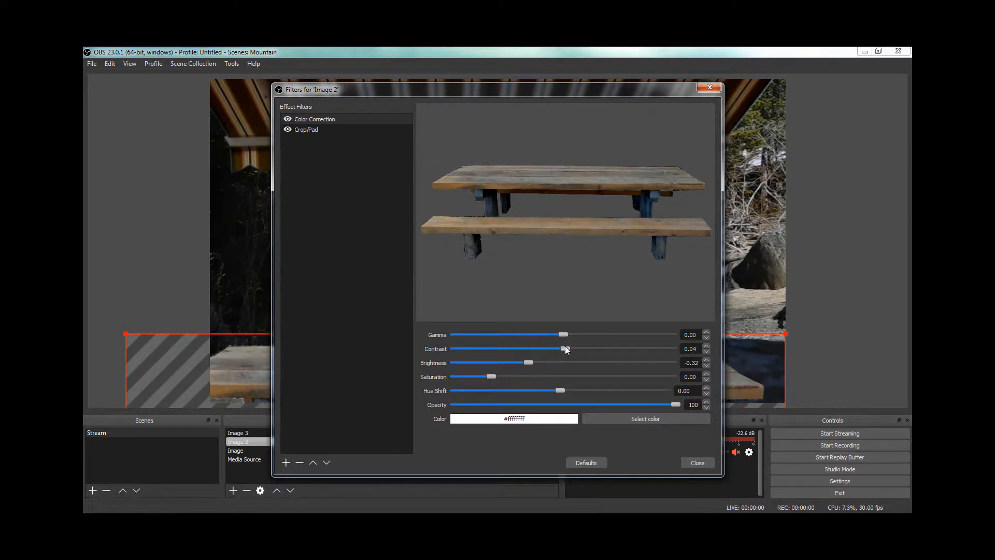
left_click_drag(569, 347, 570, 346)
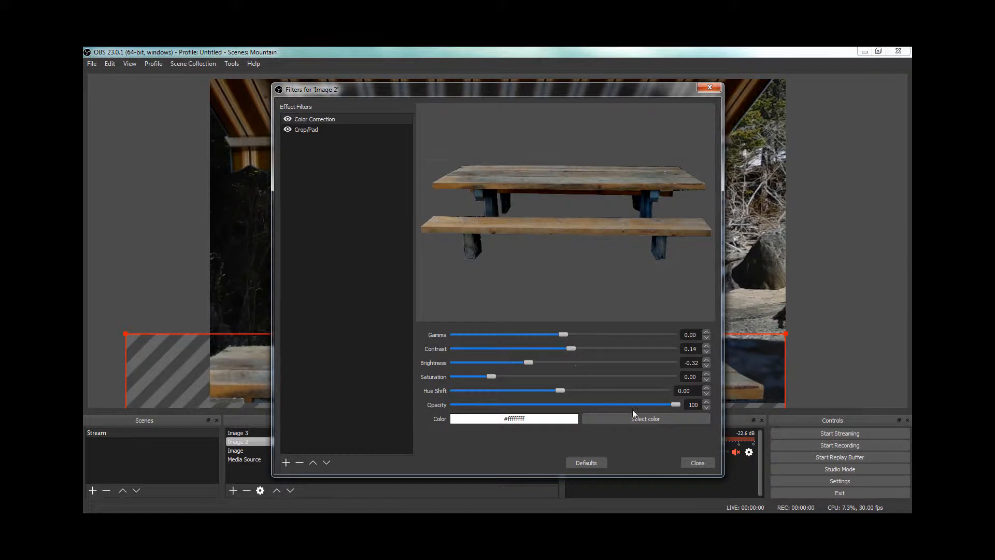
left_click(696, 462)
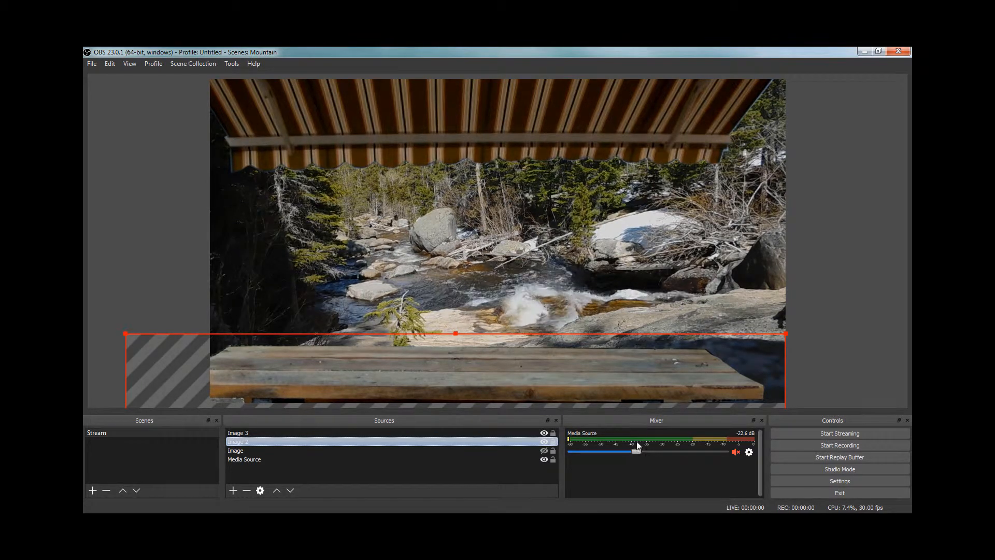
Step: Make the railing image visible again in the scene
left_click(537, 449, "ctrl")
left_click(543, 450)
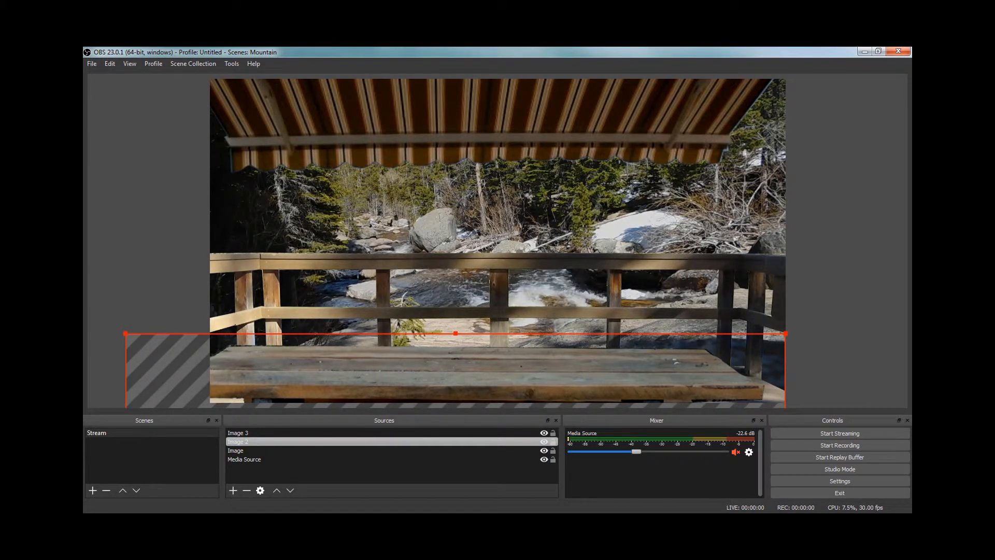
left_click(341, 343)
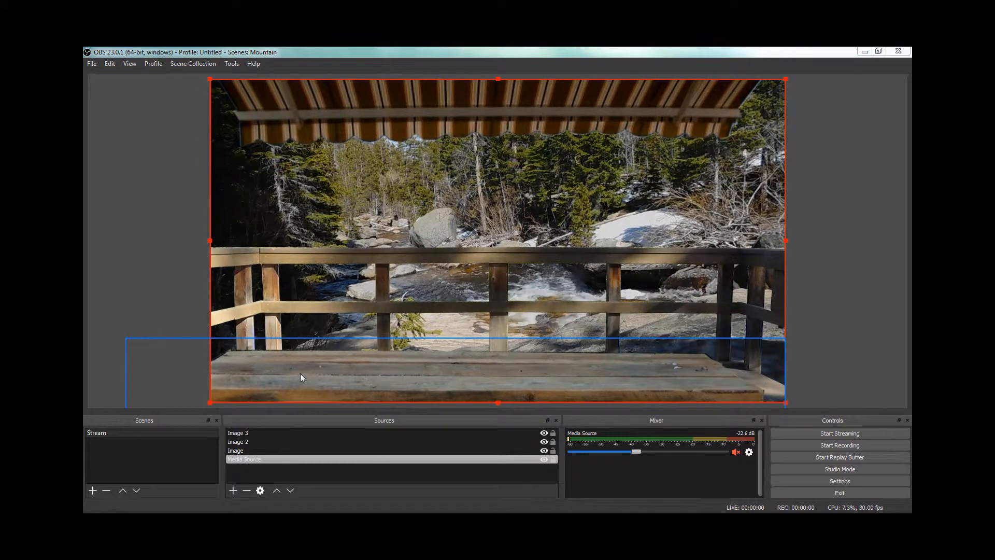
Step: Add a new Video Capture Device source using USB3.0 Capture Video with the default settings
left_click(234, 492)
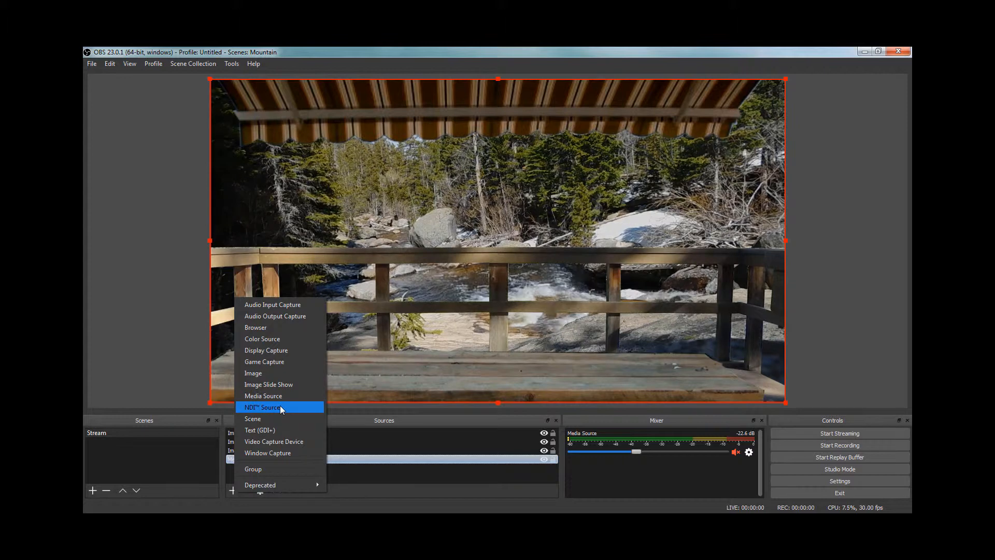
left_click(290, 440)
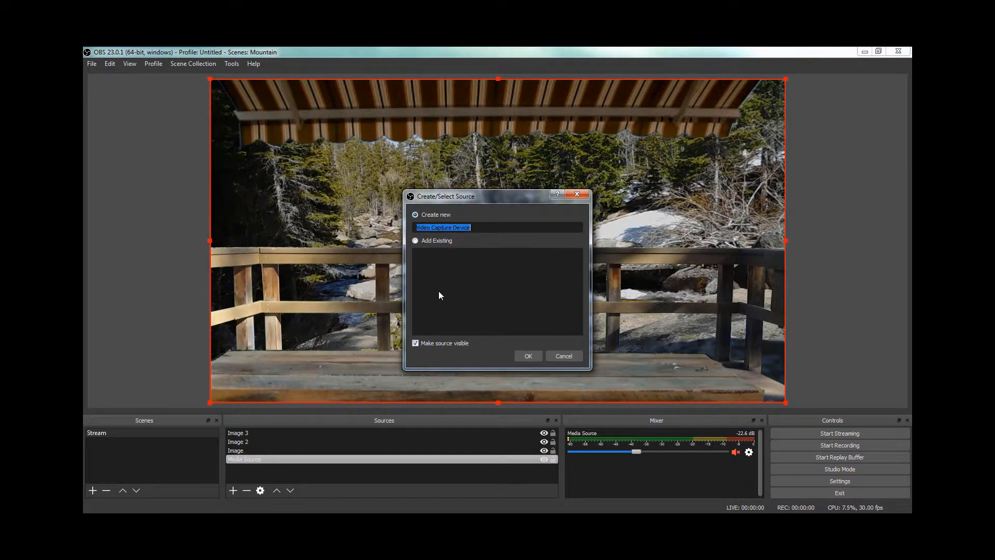
left_click(528, 356)
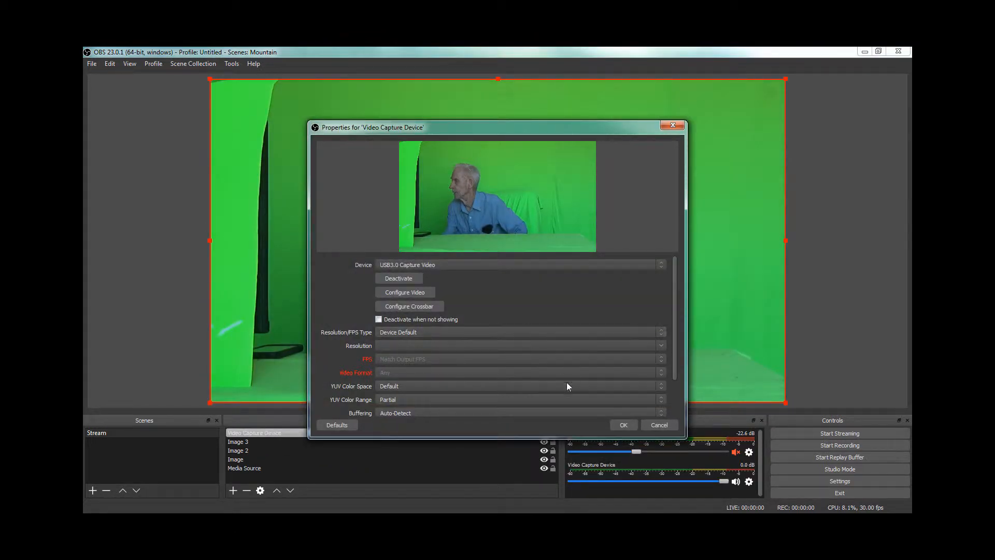
left_click(622, 425)
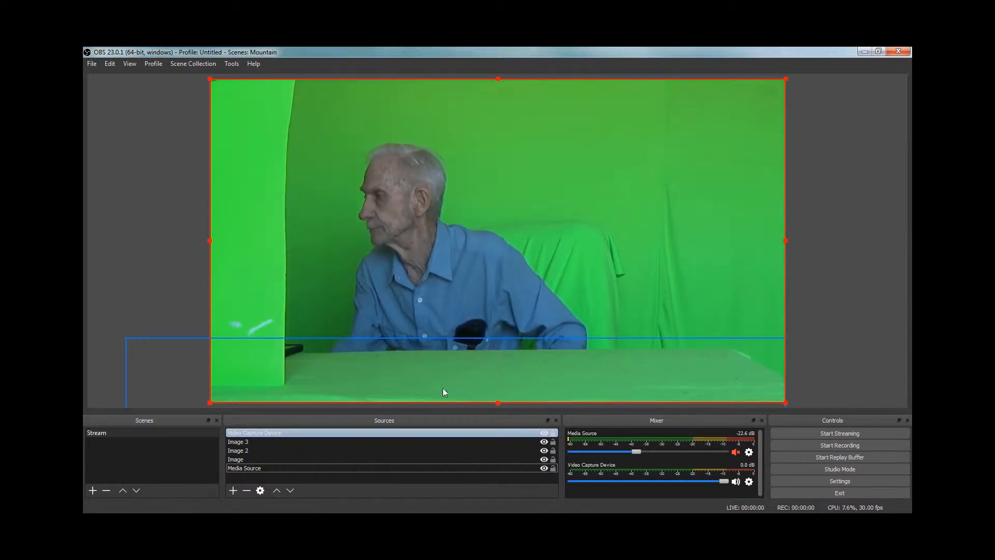
Step: Add a Chroma Key filter to the video capture source, keeping the default green key settings
right_click(390, 430)
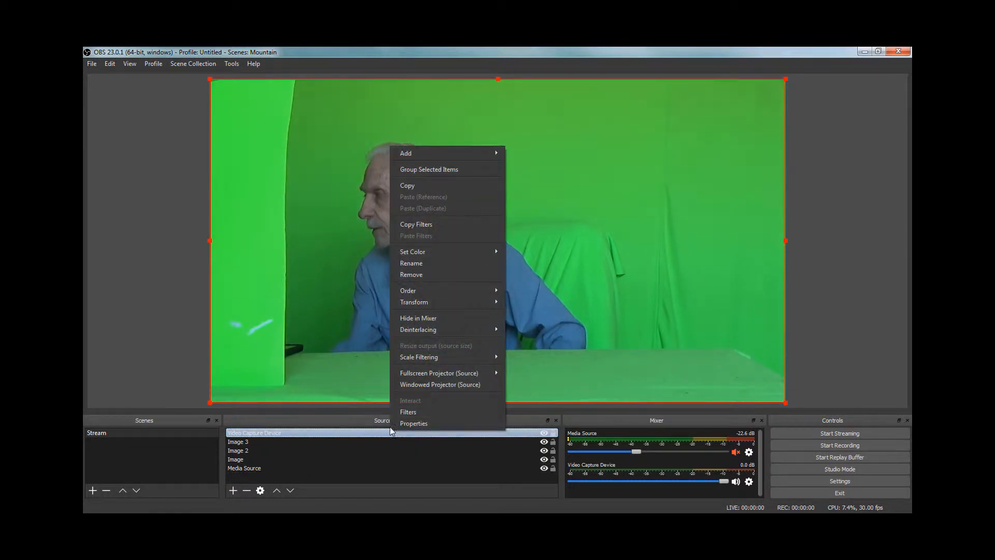
left_click(397, 412)
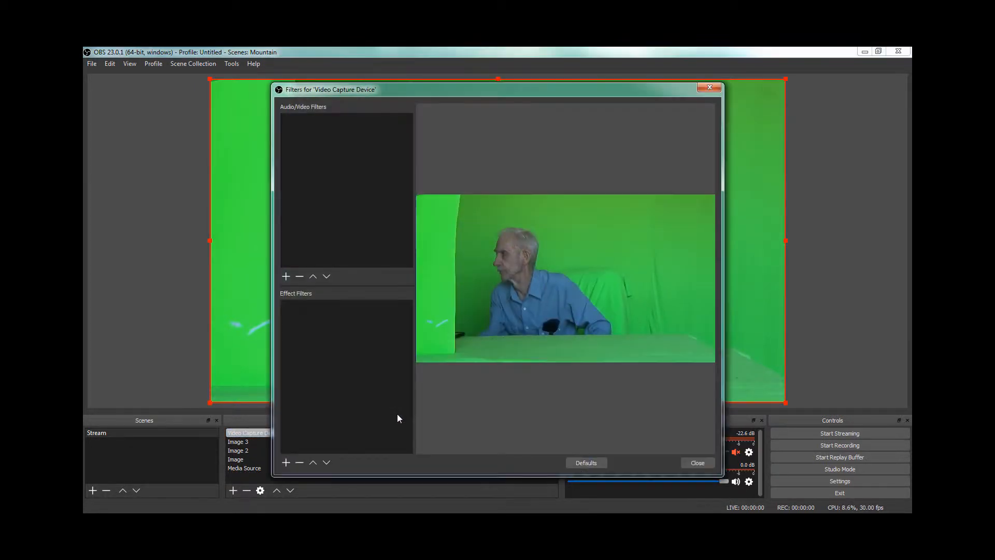
left_click(285, 460)
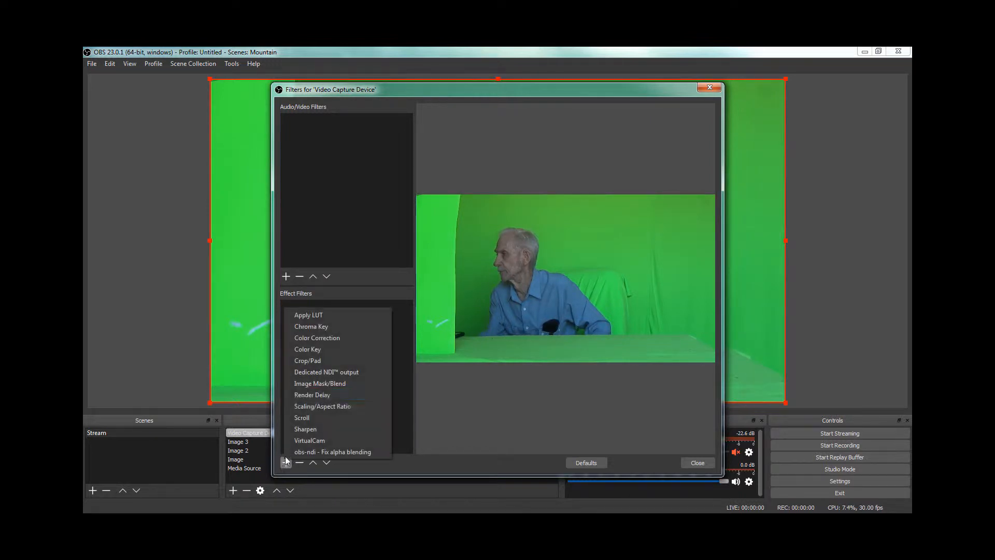
left_click(304, 329)
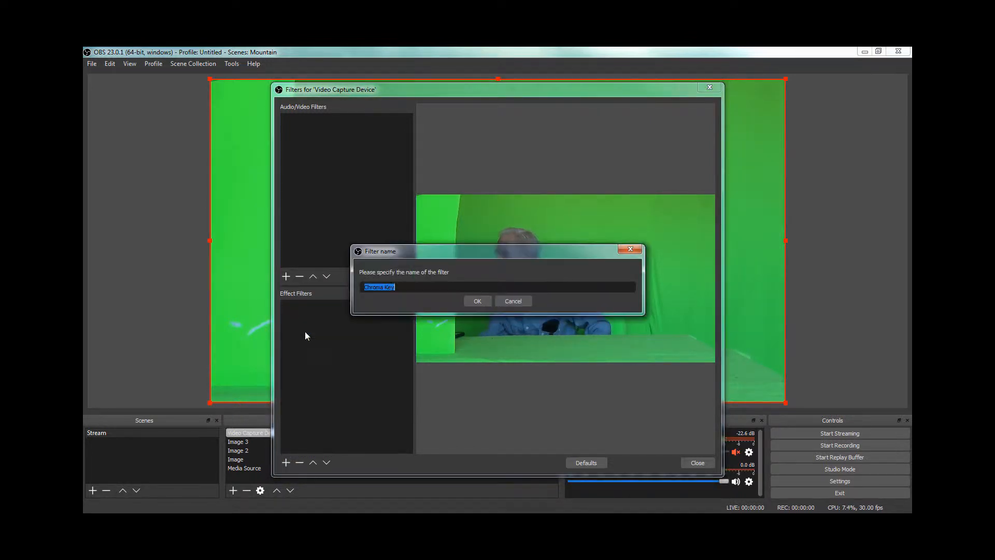
left_click(482, 302)
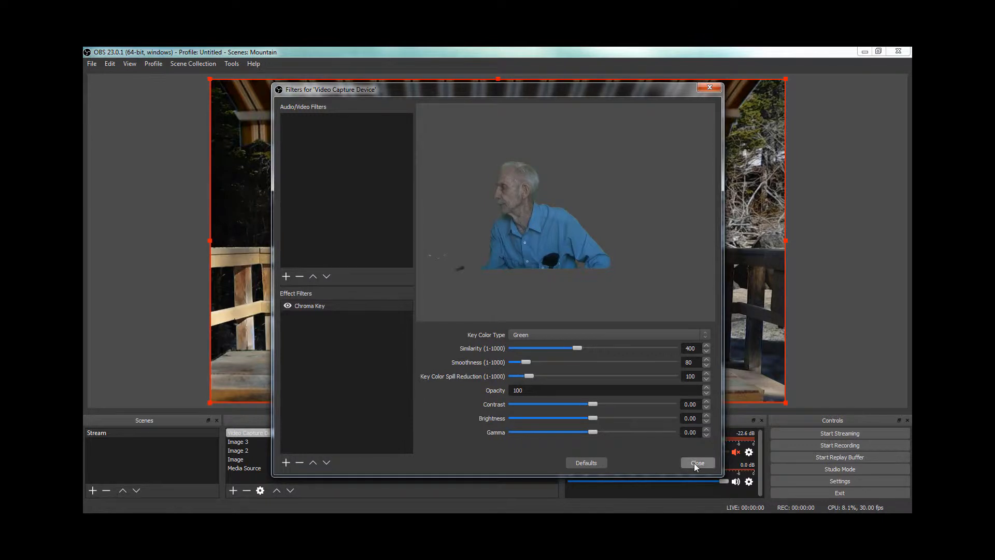
left_click(696, 462)
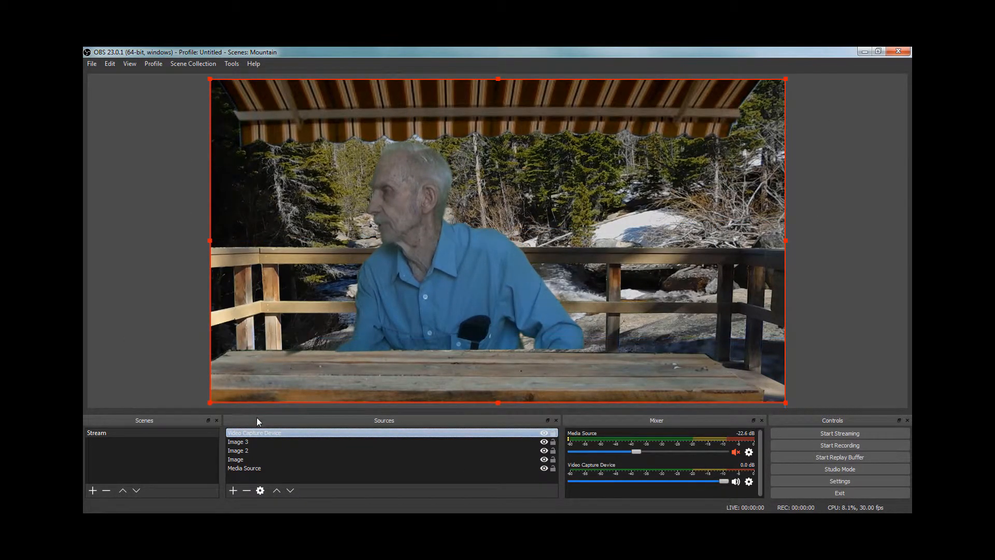
Step: Scale the camera source down to about 1751 × 985 and place it along the canvas's lower edge, at about 60, 95
left_click(364, 309)
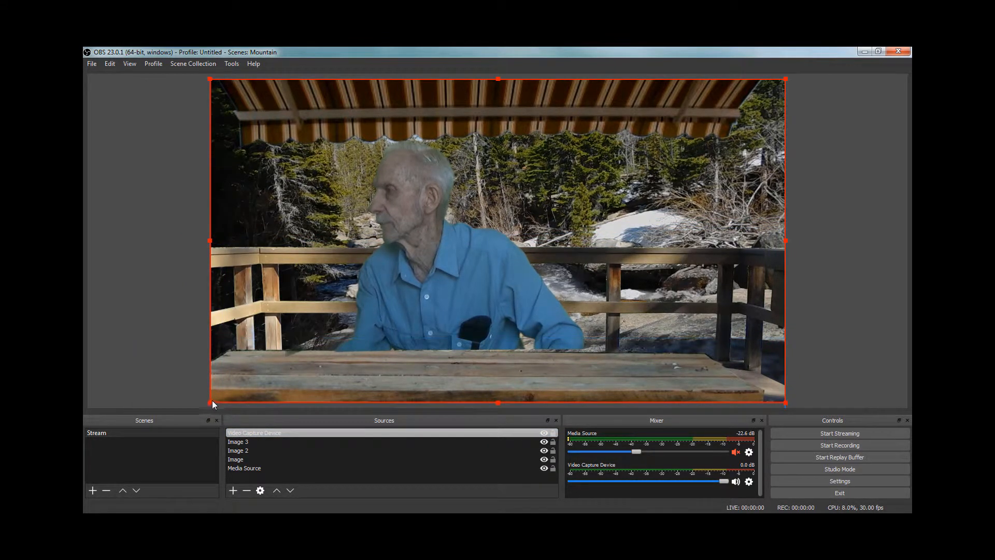
left_click_drag(212, 400, 260, 351)
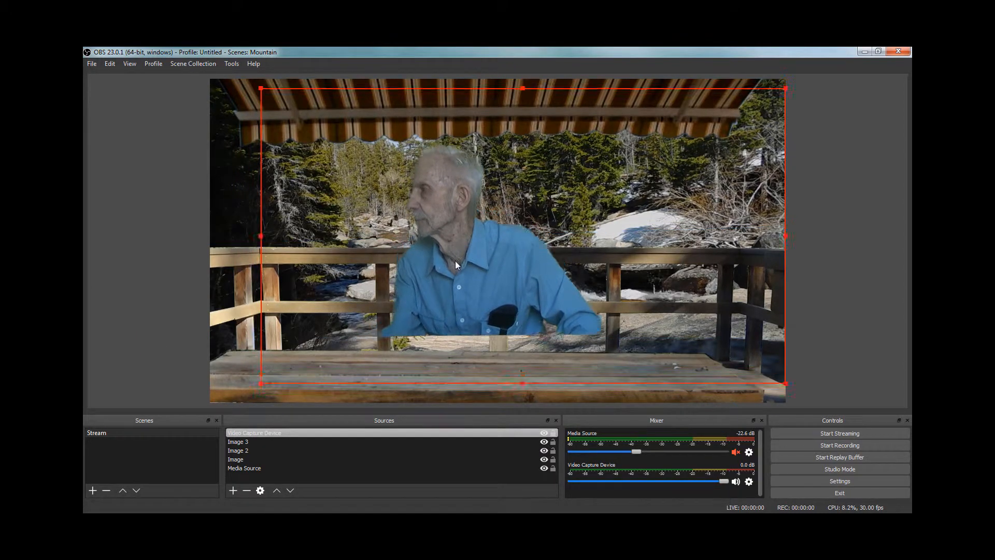
left_click_drag(455, 260, 422, 272)
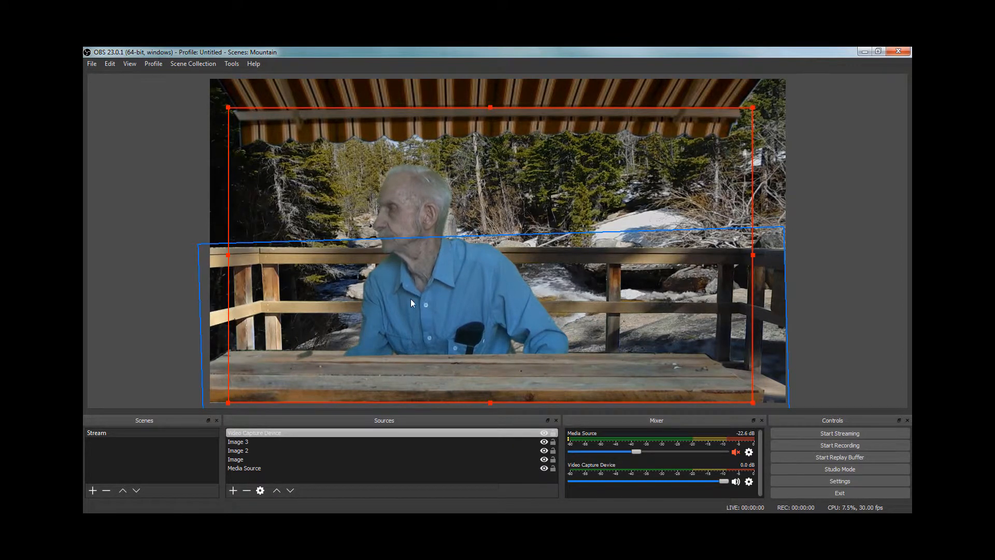
Step: Set the camera source's rotation to 1.00 in its scene item transform
right_click(433, 431)
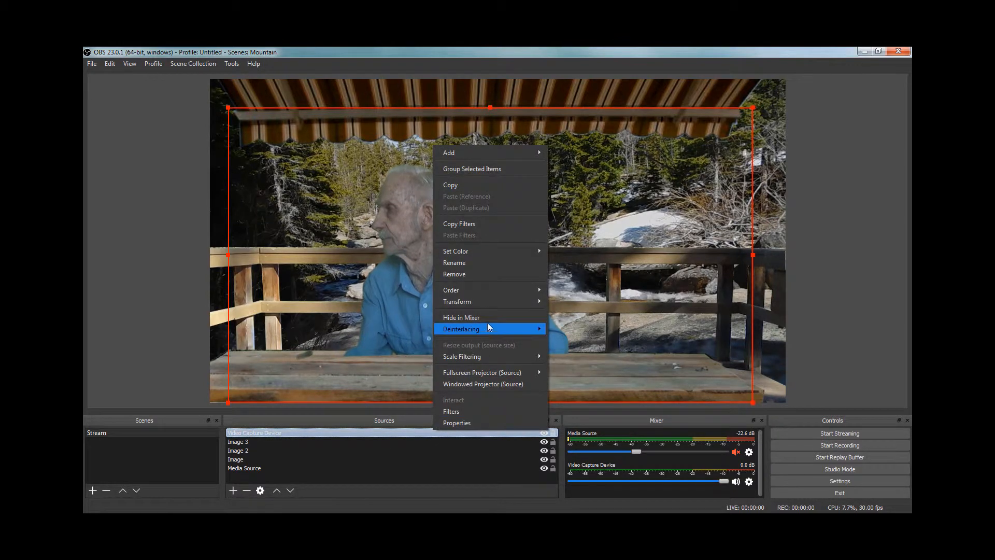
mouse_move(483, 304)
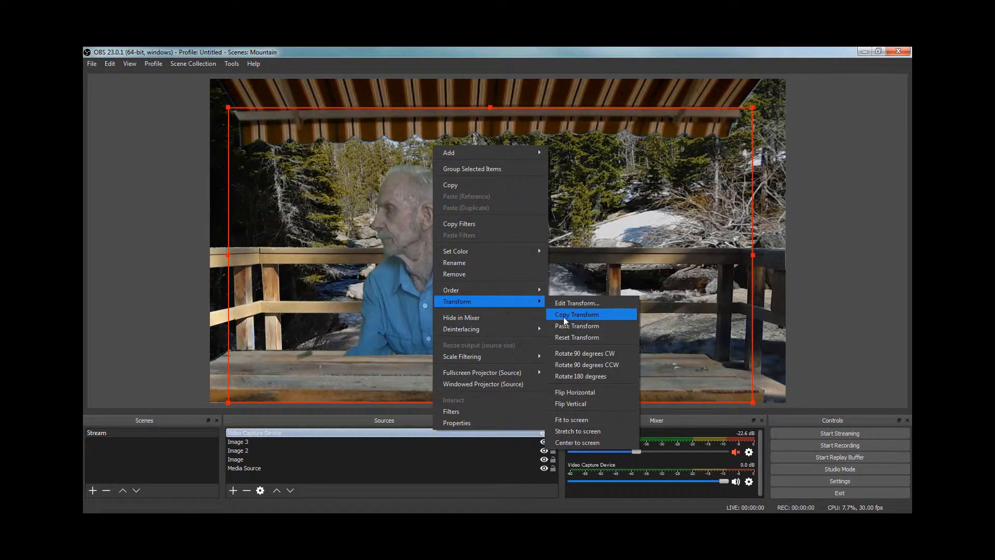
left_click(559, 302)
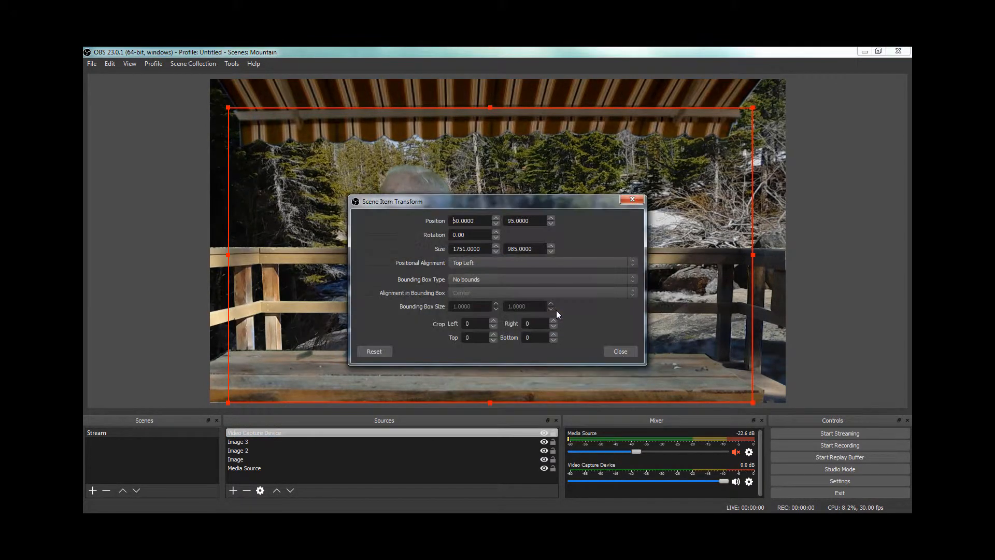
left_click_drag(509, 205, 645, 163)
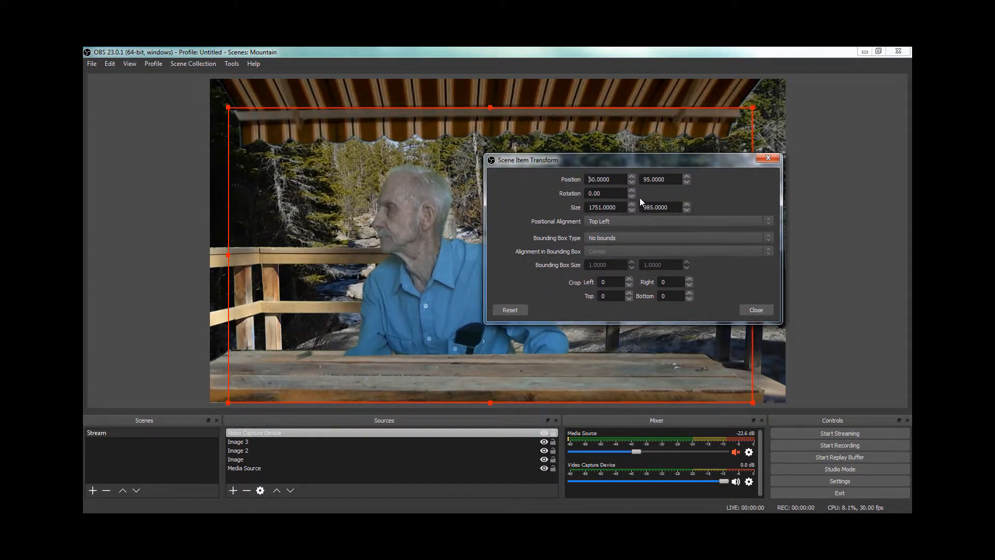
left_click(631, 190)
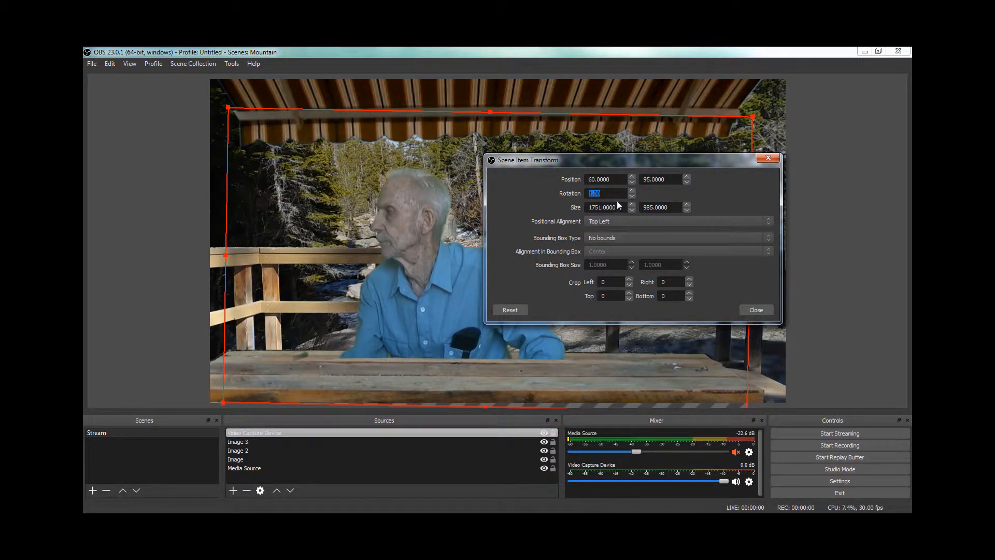
left_click(753, 310)
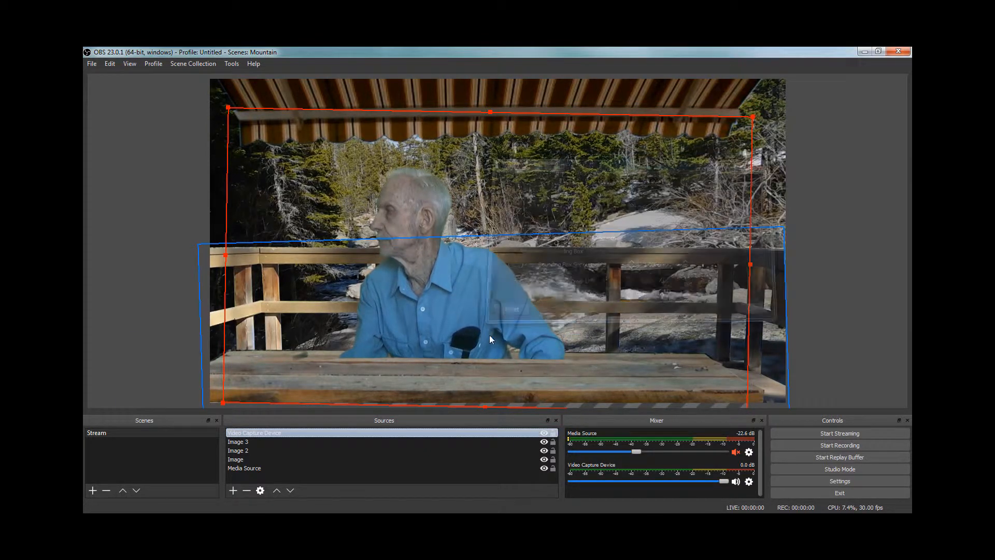
Step: Move the rotated camera source up slightly and nudge it down so the man's cut-off body meets the table's back edge
left_click_drag(483, 324, 483, 325)
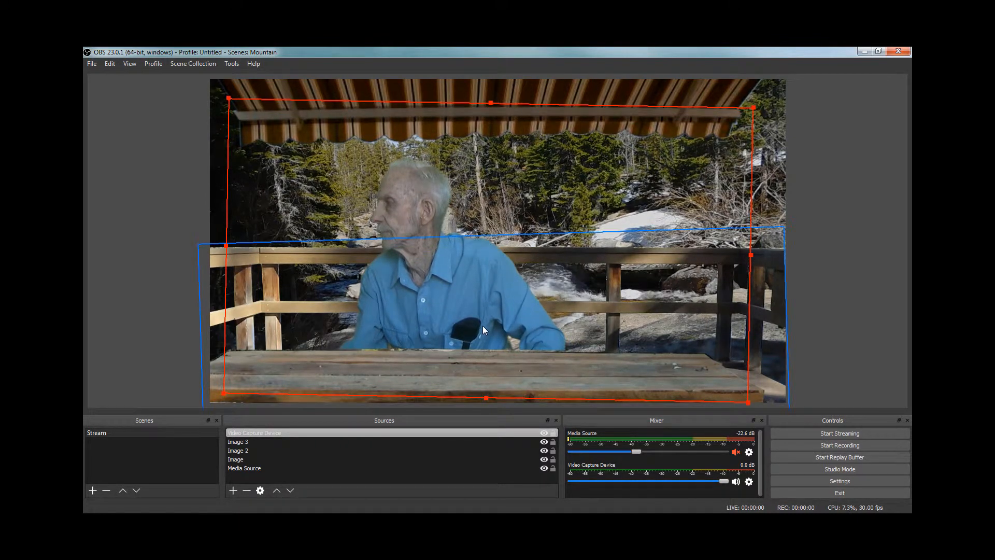
key("Down")
key("Down")
key("Down")
key("Down")
key("Down")
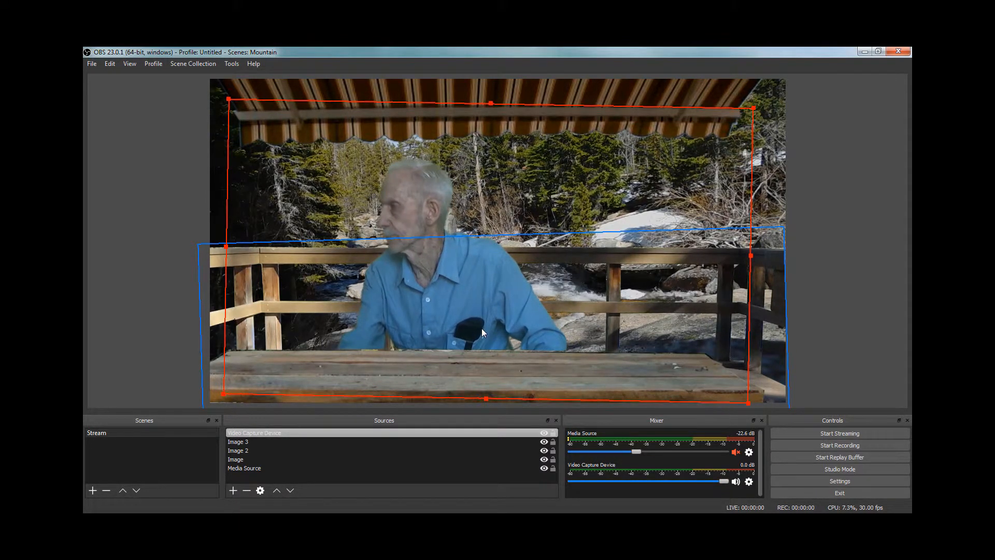
key("Down")
key("Down")
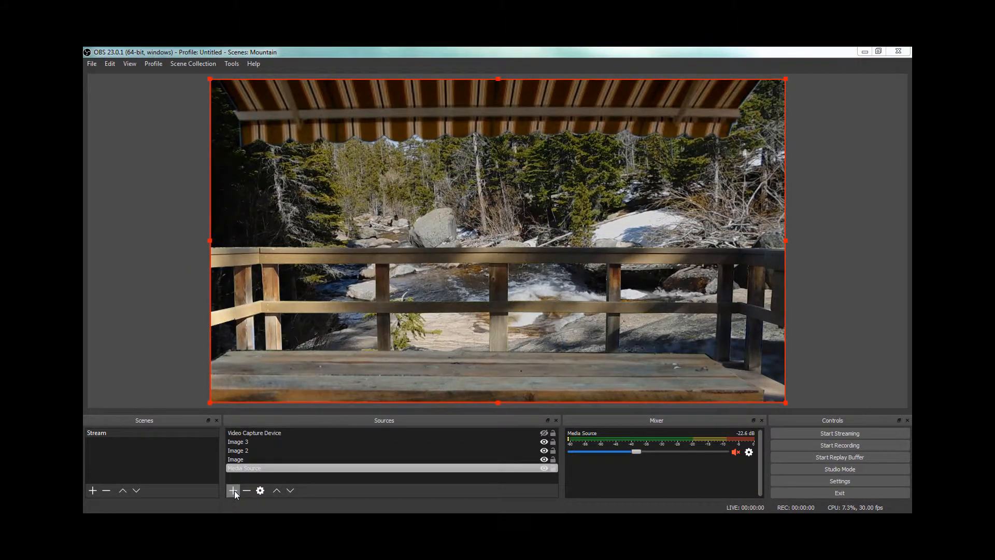
Step: Add a new Window Capture source showing the Firefox window "Luton's Teton Cabins - Mount Moran - SeeJH.com - YouTube", keeping the default name
left_click(233, 490)
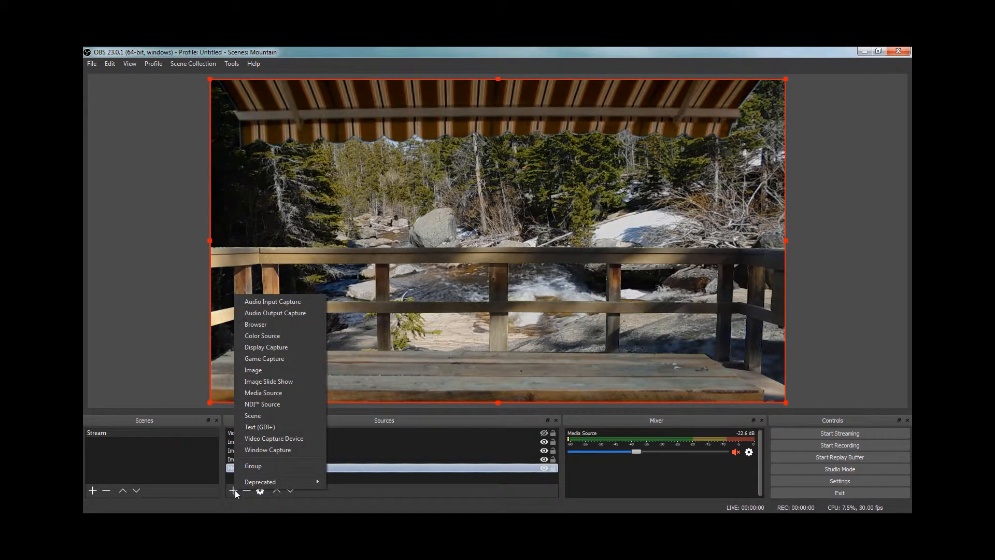
left_click(266, 449)
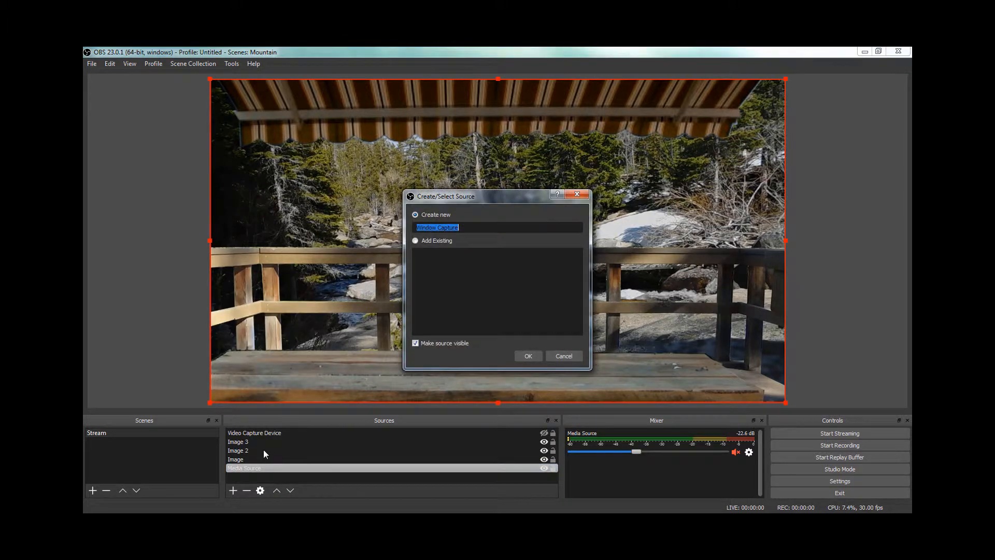
left_click(525, 355)
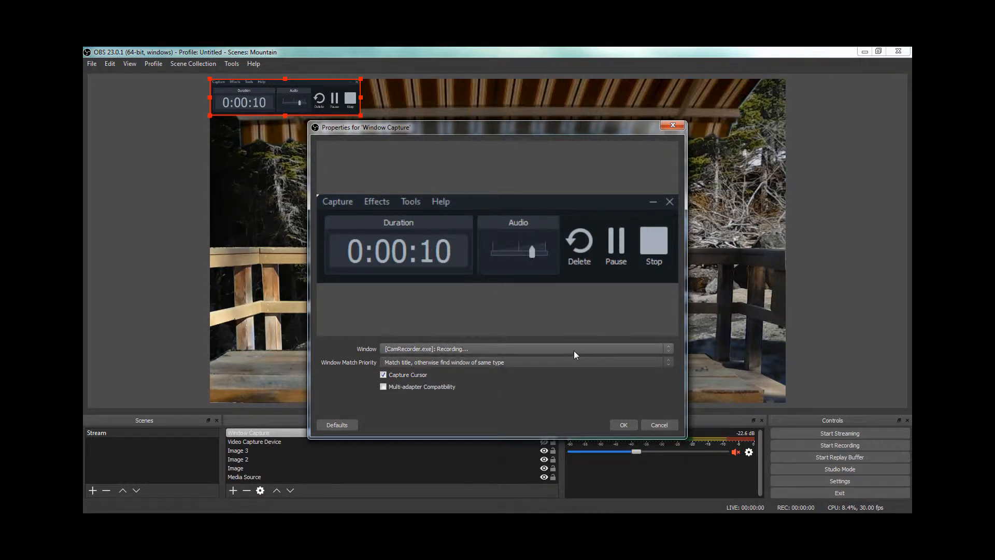
left_click(668, 352)
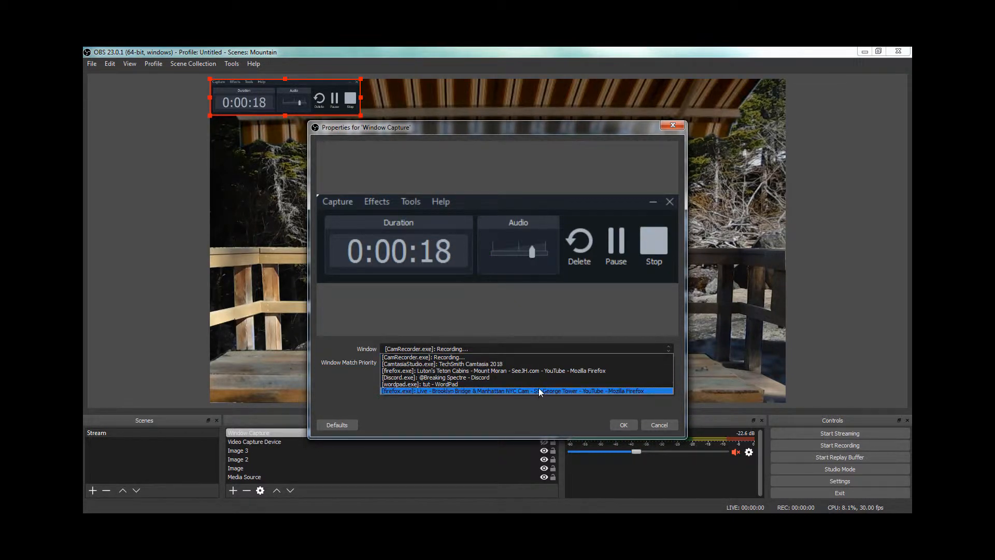
left_click(512, 371)
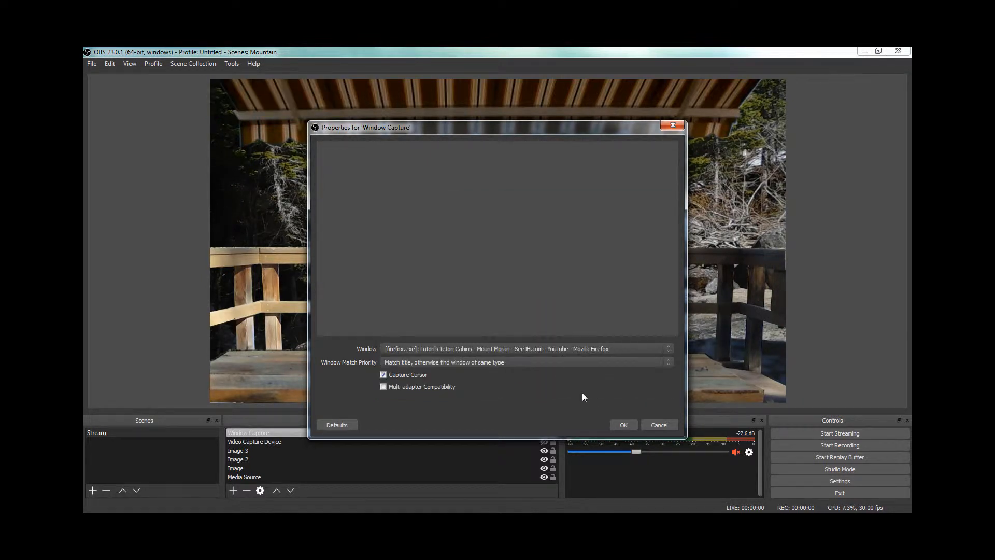
left_click(619, 427)
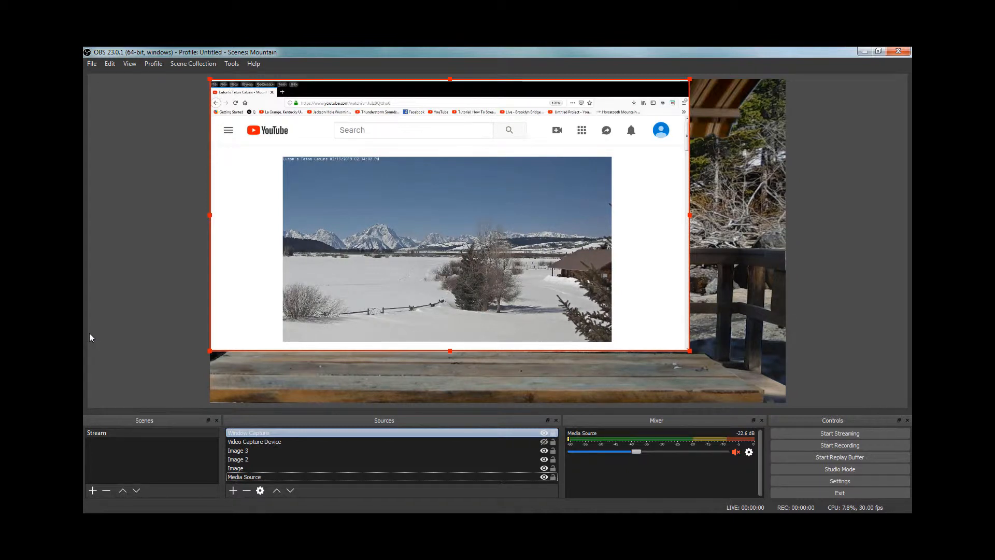
Step: Crop all four sides of the window capture down to the mountain webcam video, removing the browser interface and white page margins
key("alt")
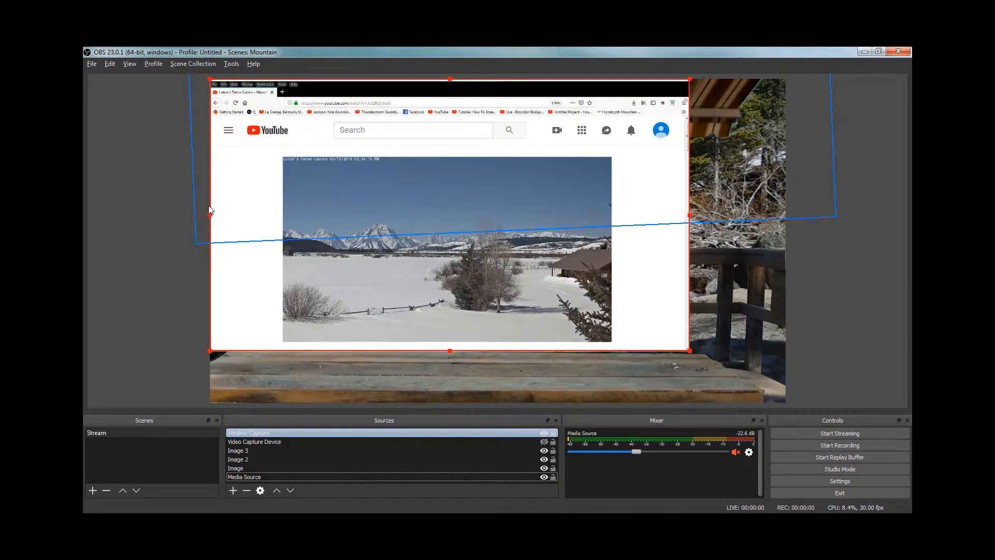
left_click_drag(210, 218, 281, 237)
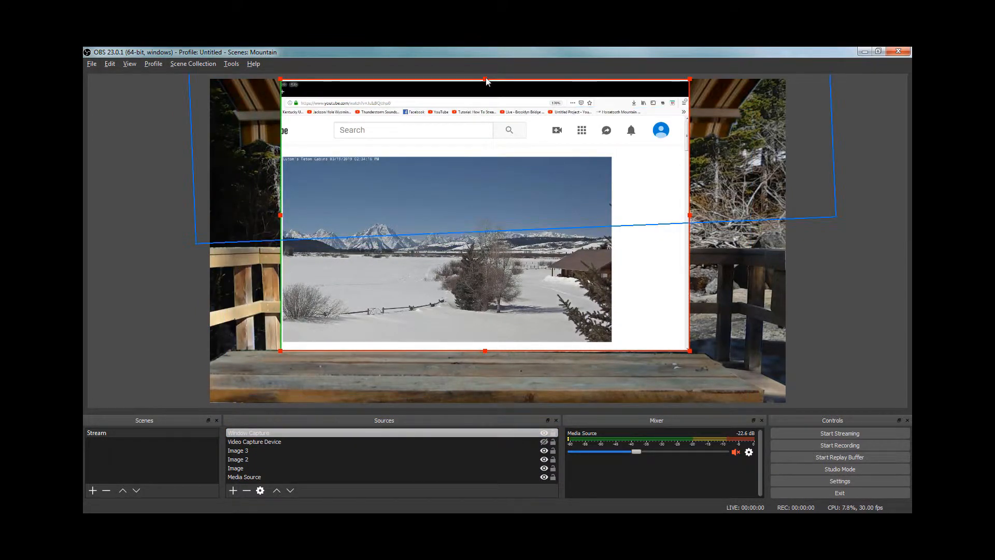
left_click_drag(486, 78, 491, 155)
key("alt")
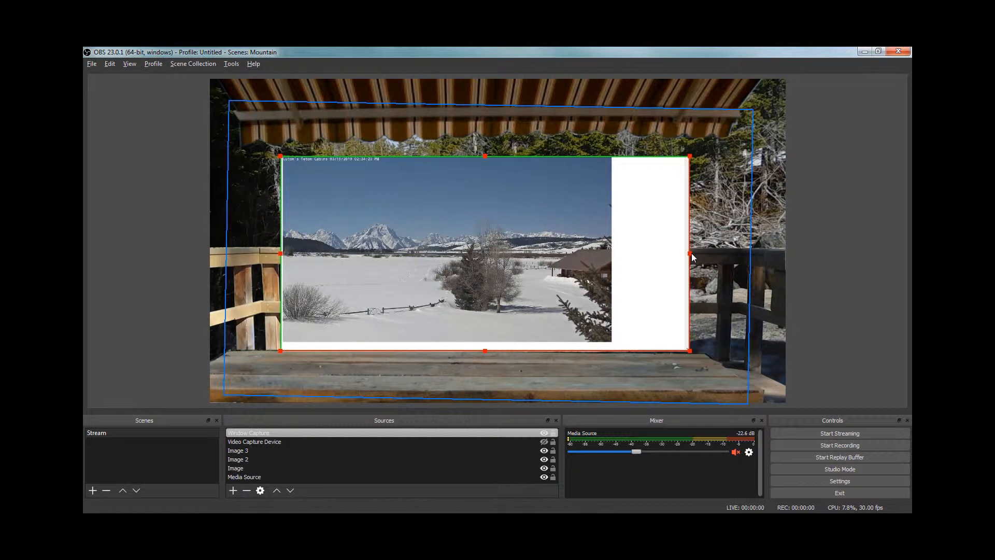
left_click_drag(691, 257, 608, 262)
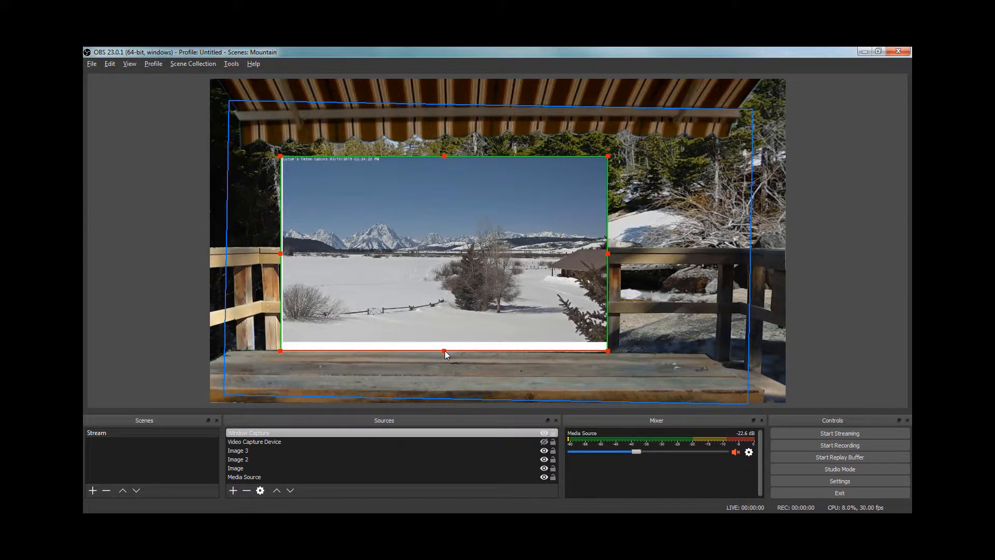
left_click_drag(444, 350, 442, 341)
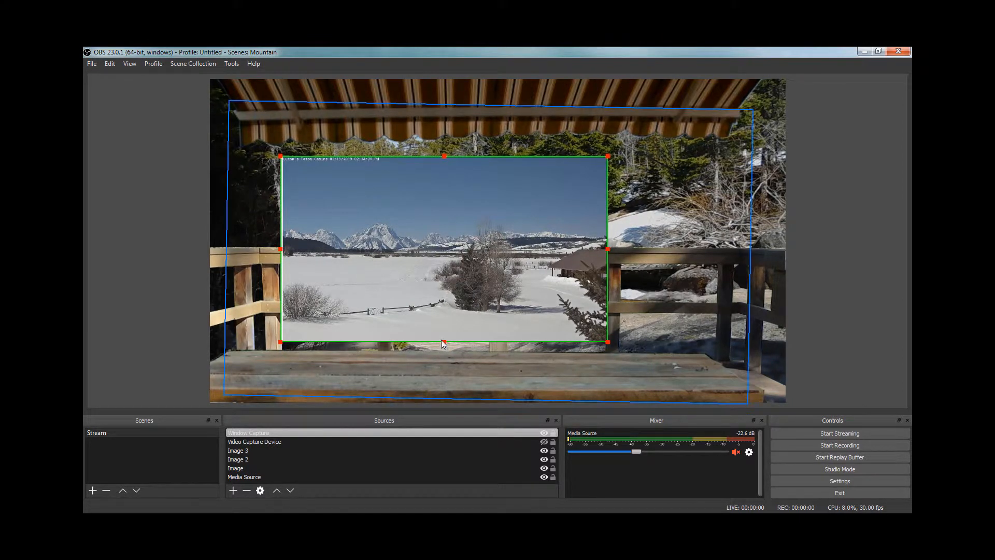
Step: Fit the cropped window capture to the screen and lower it in the source order to directly above Media Source, beneath the three images
right_click(402, 433)
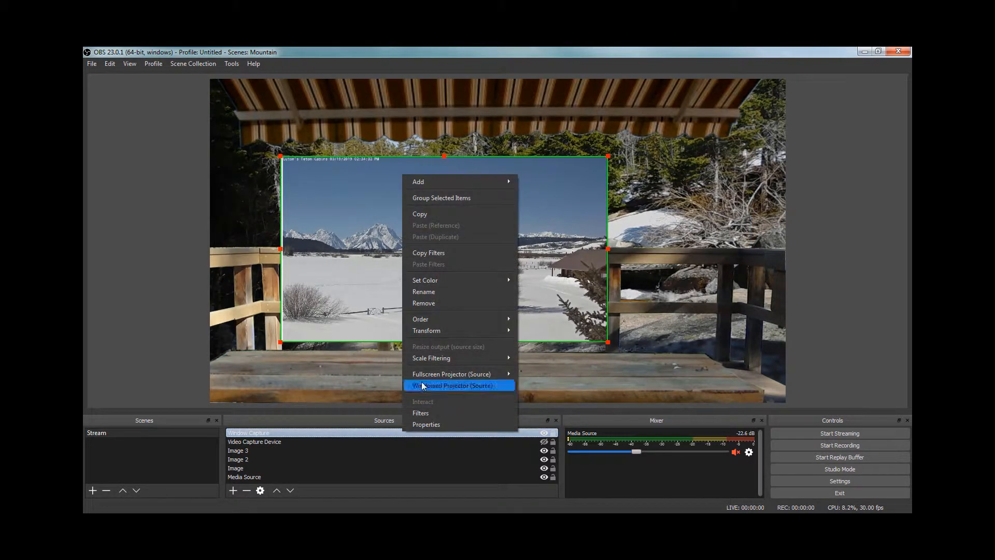
mouse_move(440, 332)
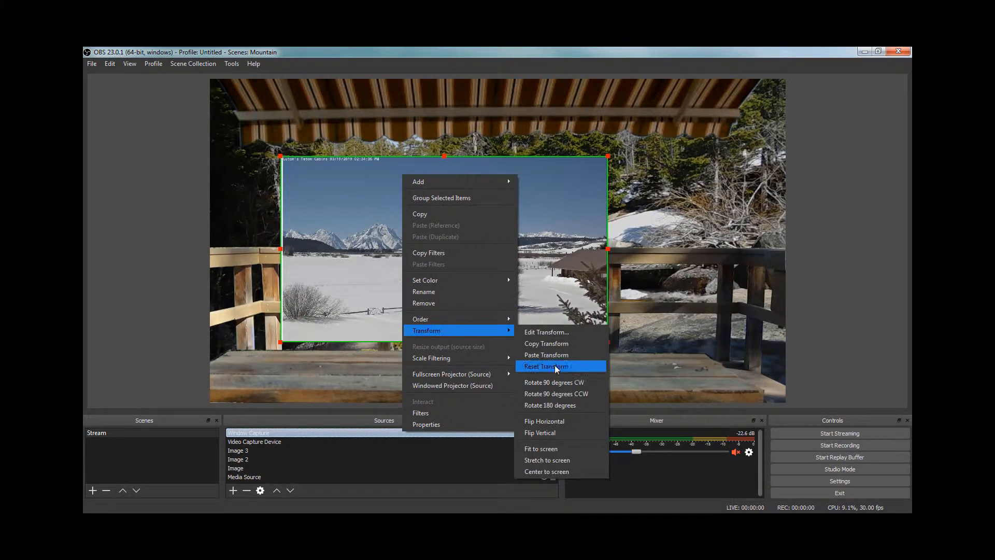
left_click(549, 451)
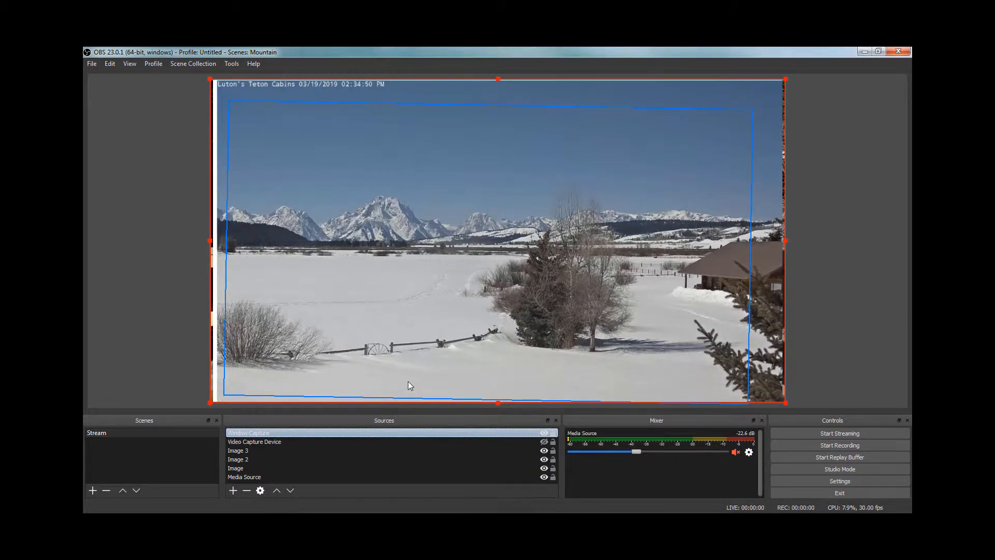
left_click(291, 490)
left_click(290, 490)
left_click(290, 490)
left_click(290, 490)
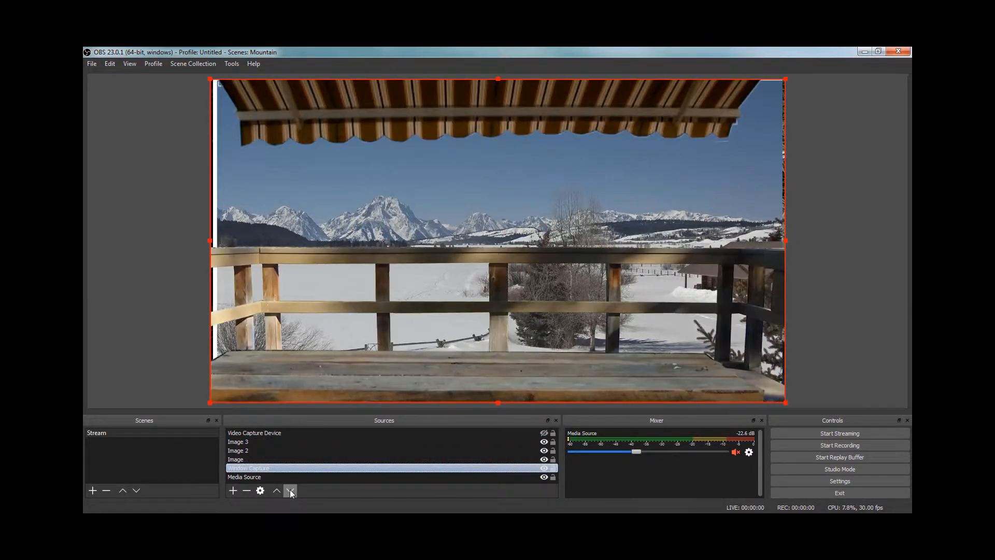